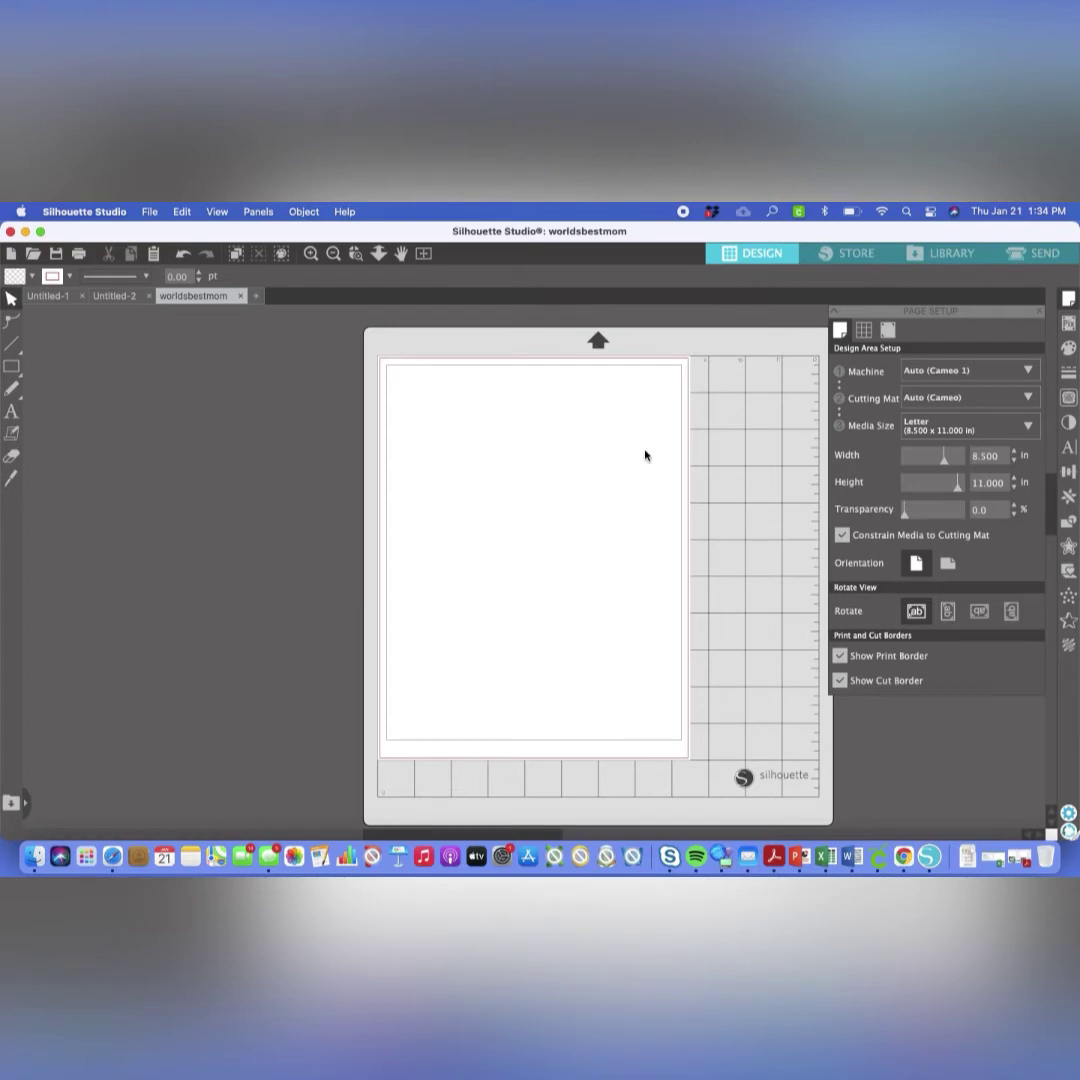
click(1005, 428)
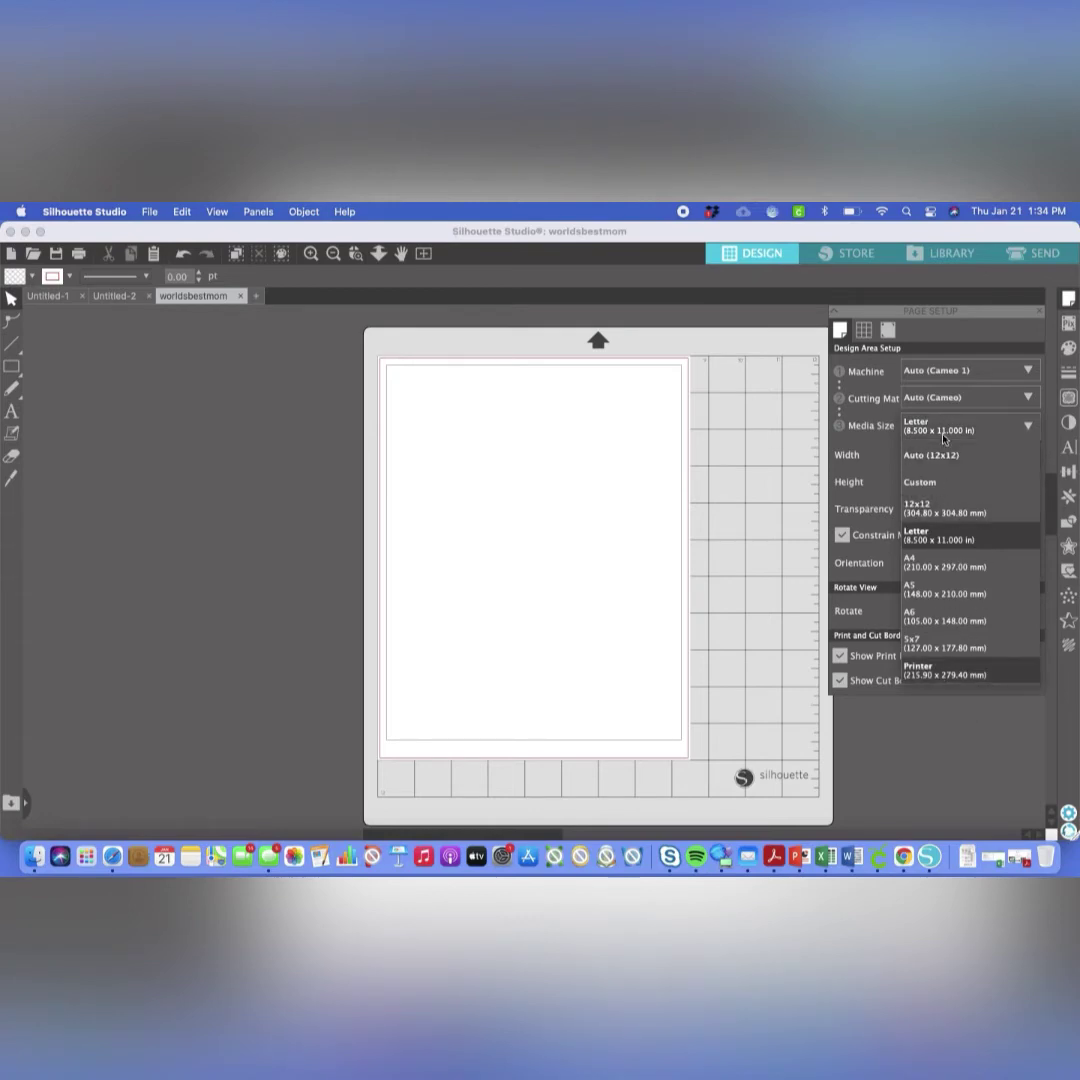
click(657, 421)
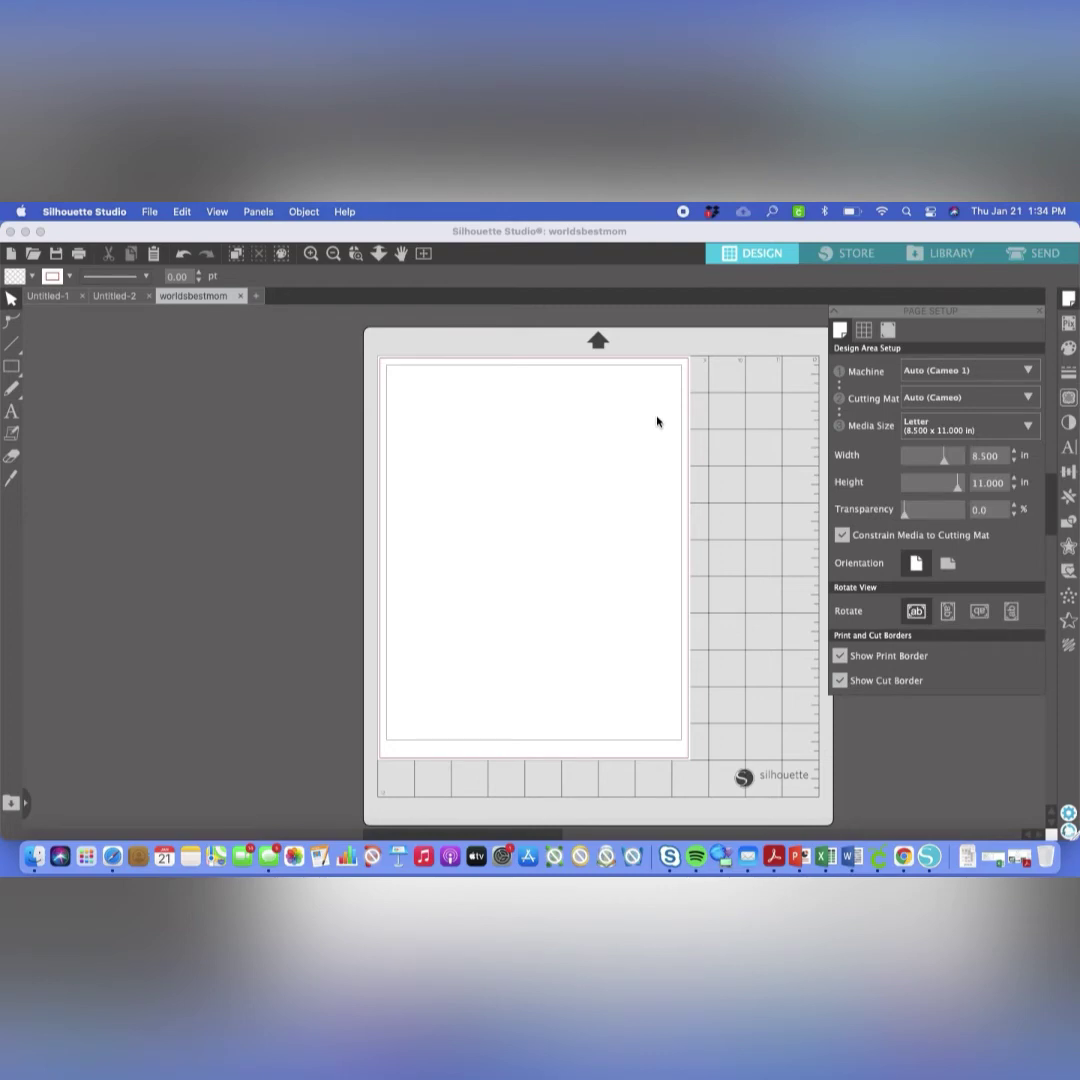
click(657, 421)
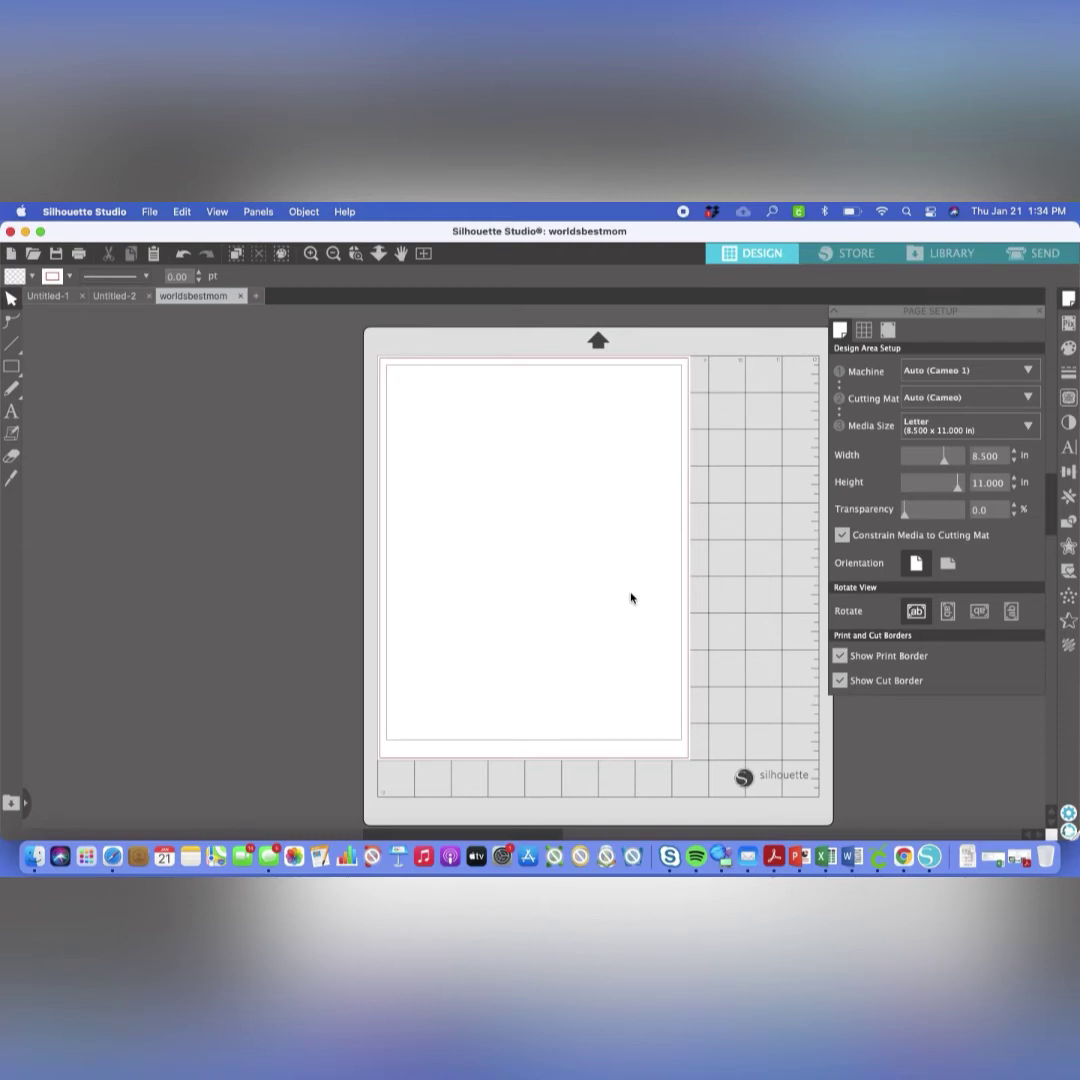
click(840, 655)
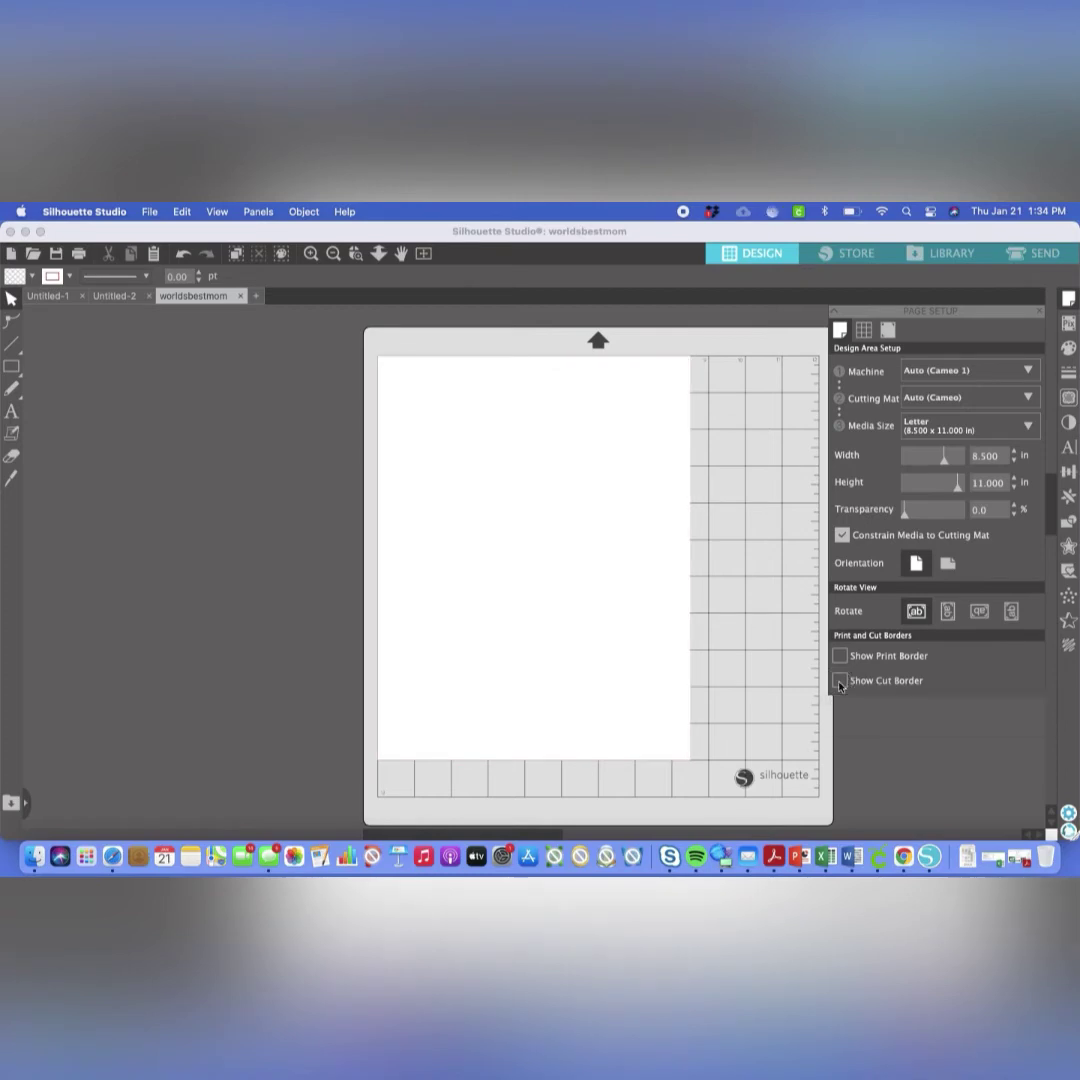
click(840, 657)
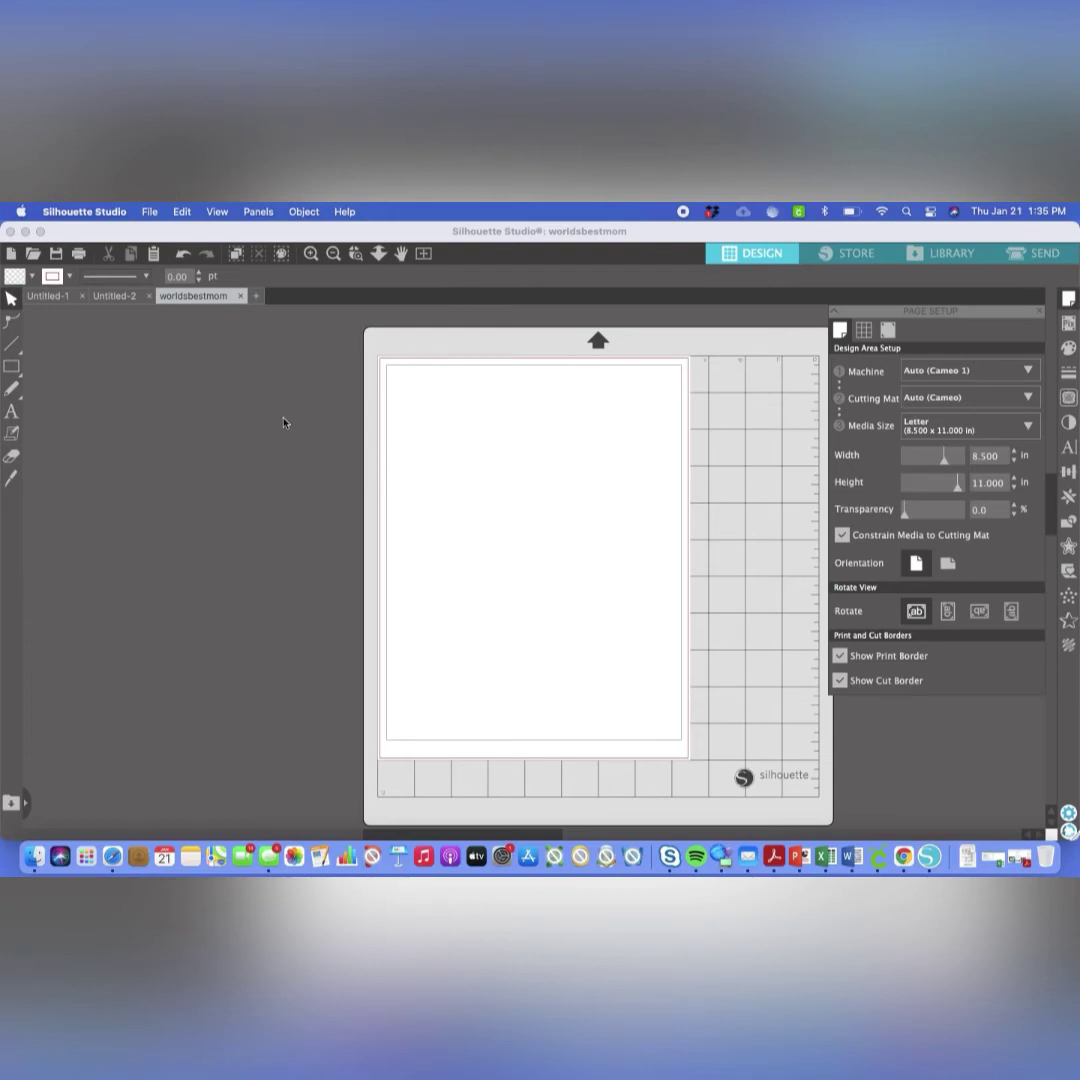
- Open regularmom.png from Mom Bundle and resize the floral design to about 3.369 x 4.705 in
click(33, 255)
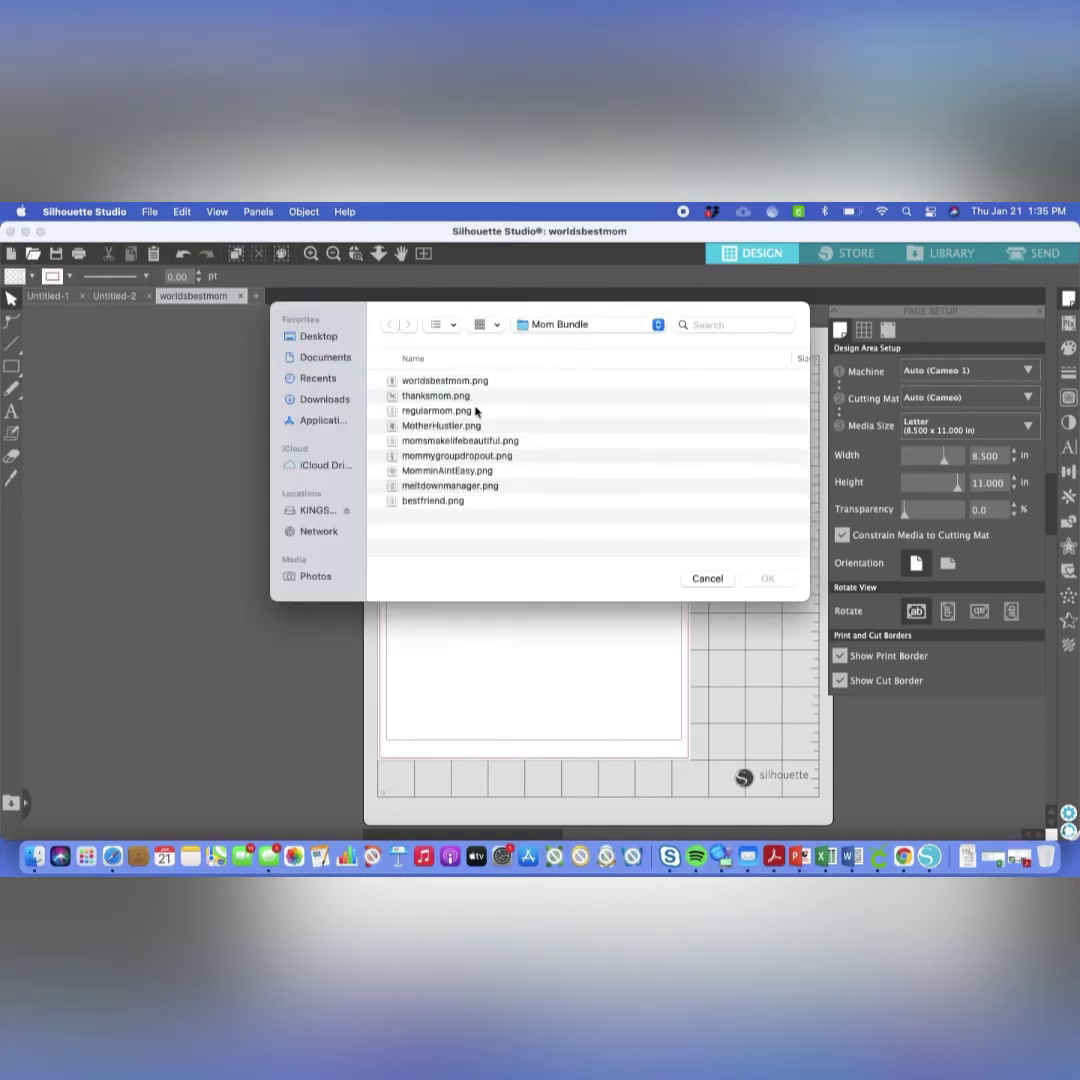
double_click(470, 410)
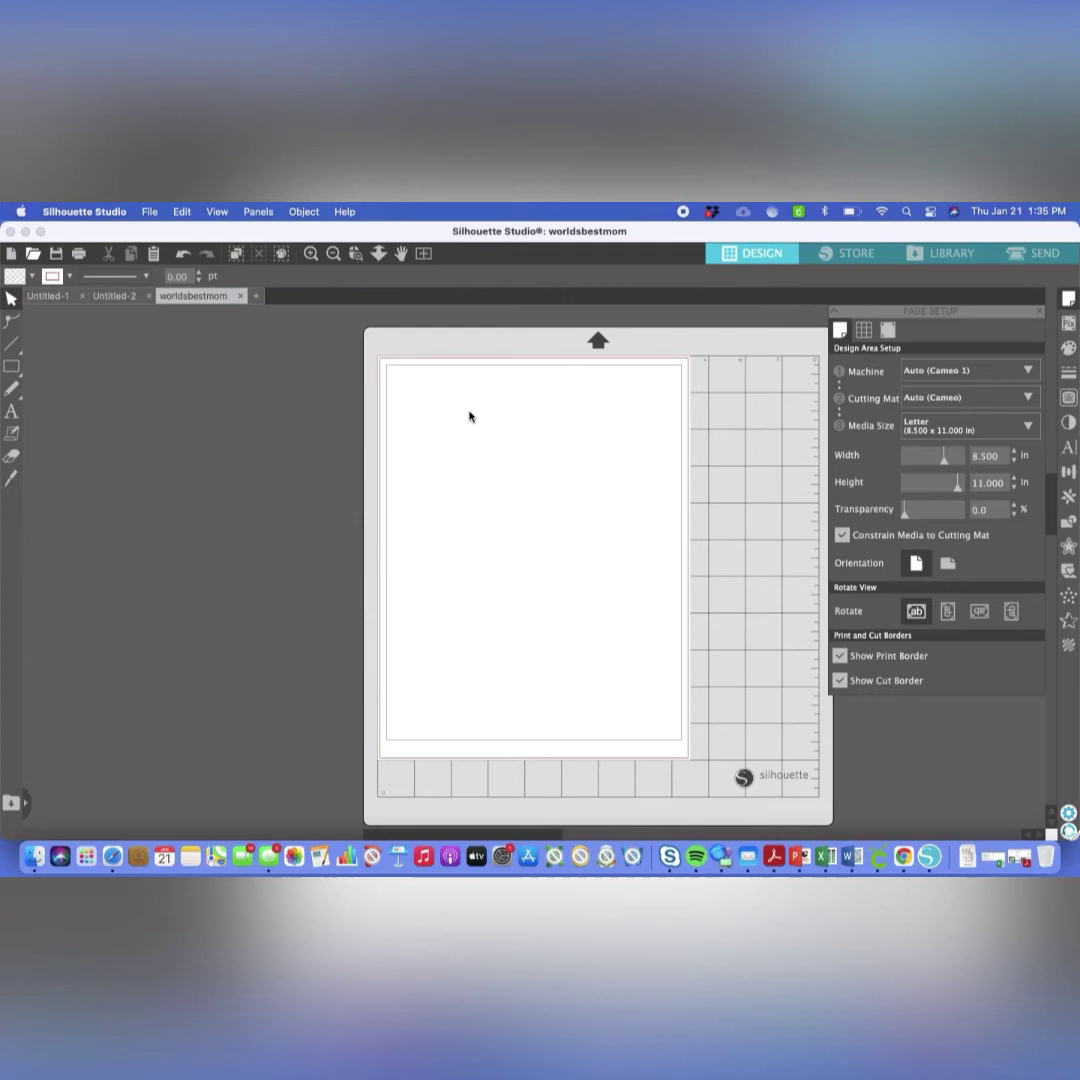
click(546, 522)
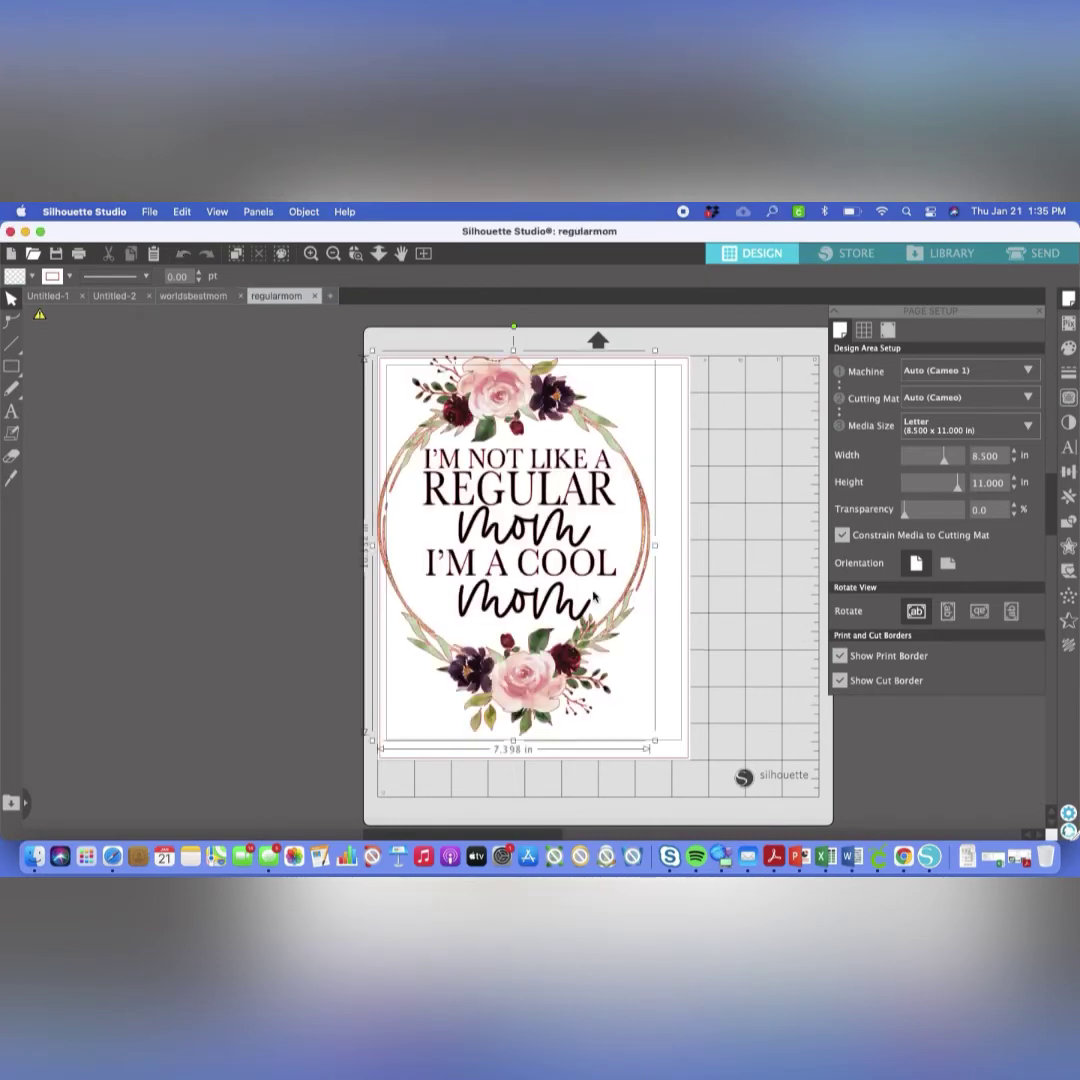
drag(592, 641, 460, 458)
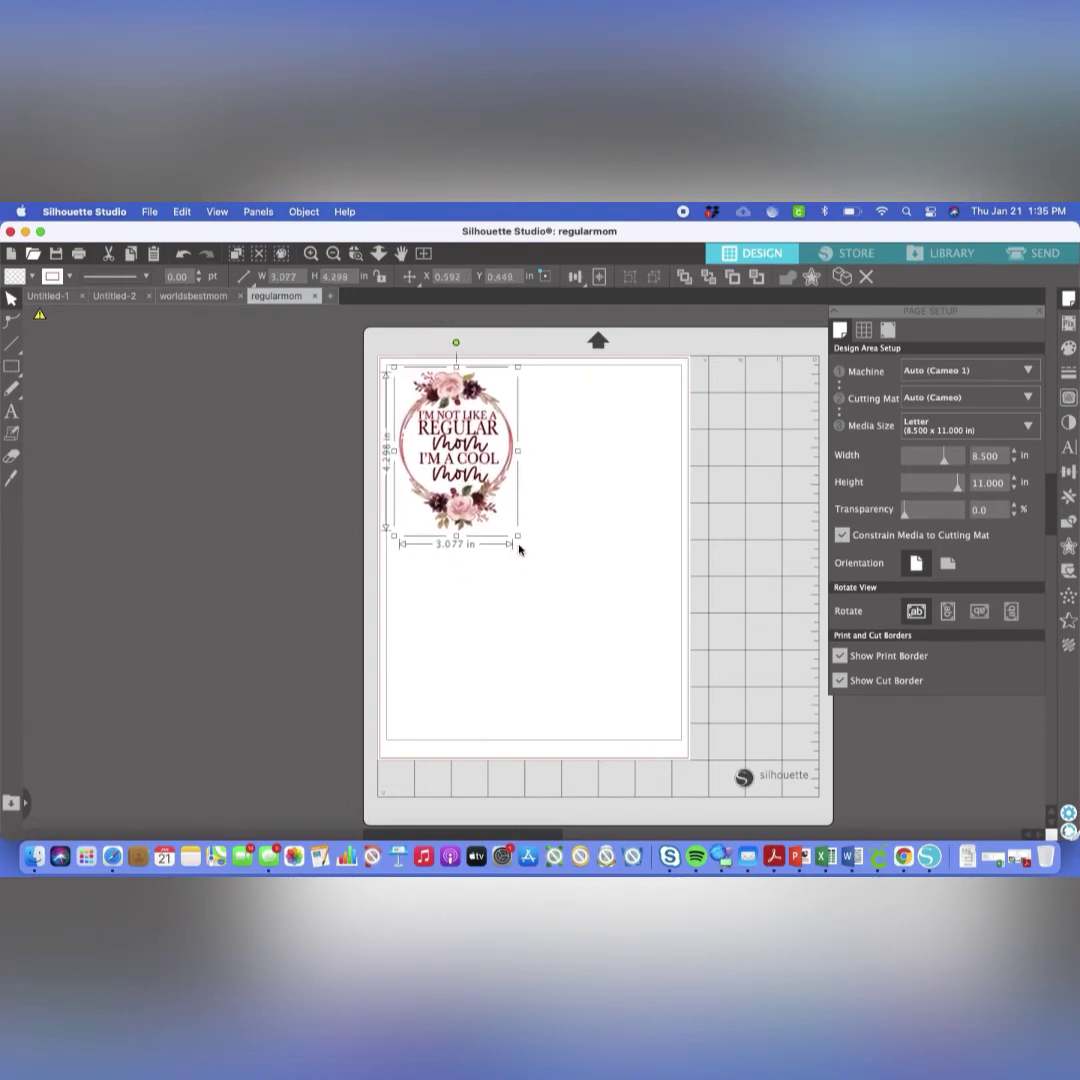
click(525, 540)
drag(535, 550, 535, 550)
click(624, 632)
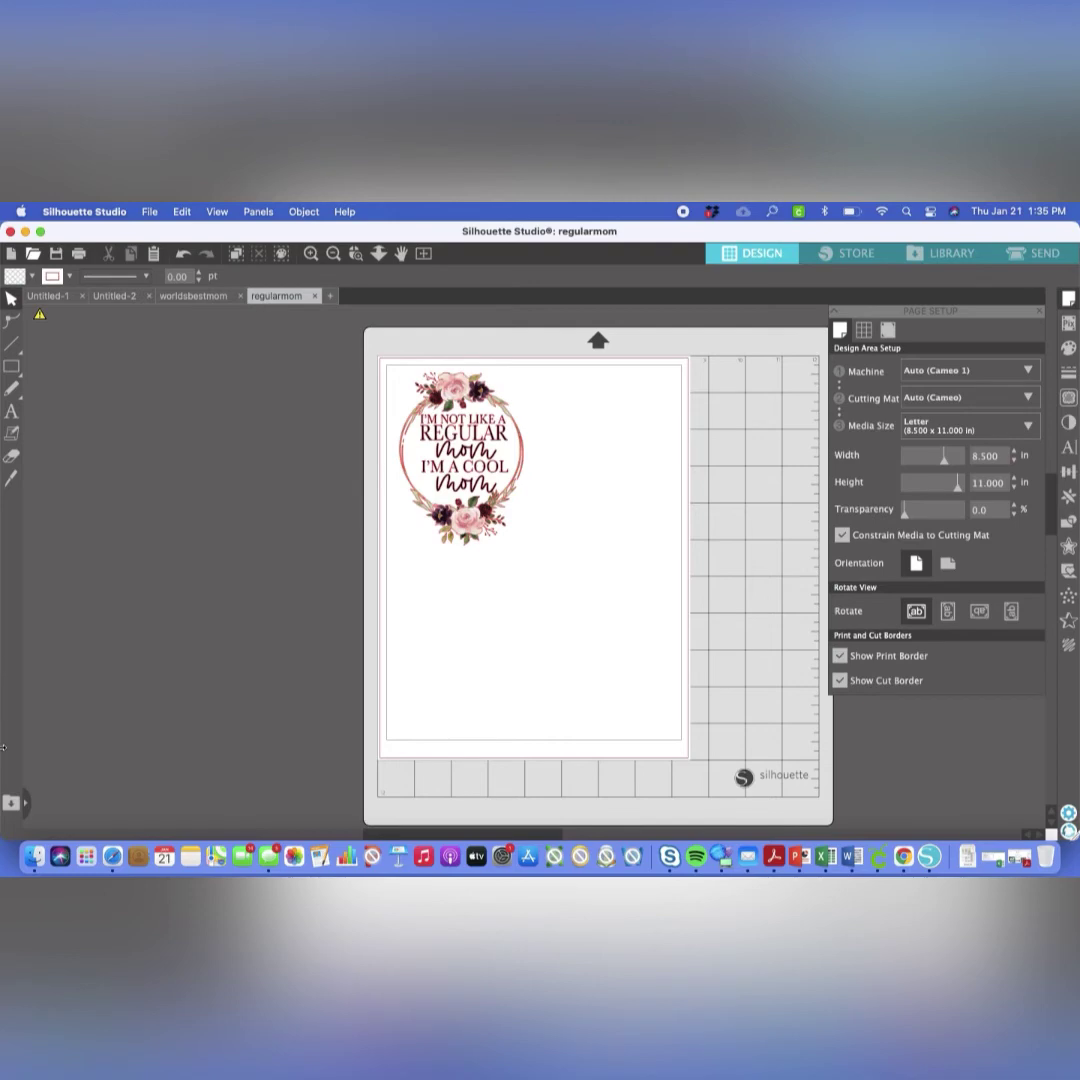
- Drag LeopardLoveHeart.png from Finder Recents onto the regularmom page over the floral design
click(35, 858)
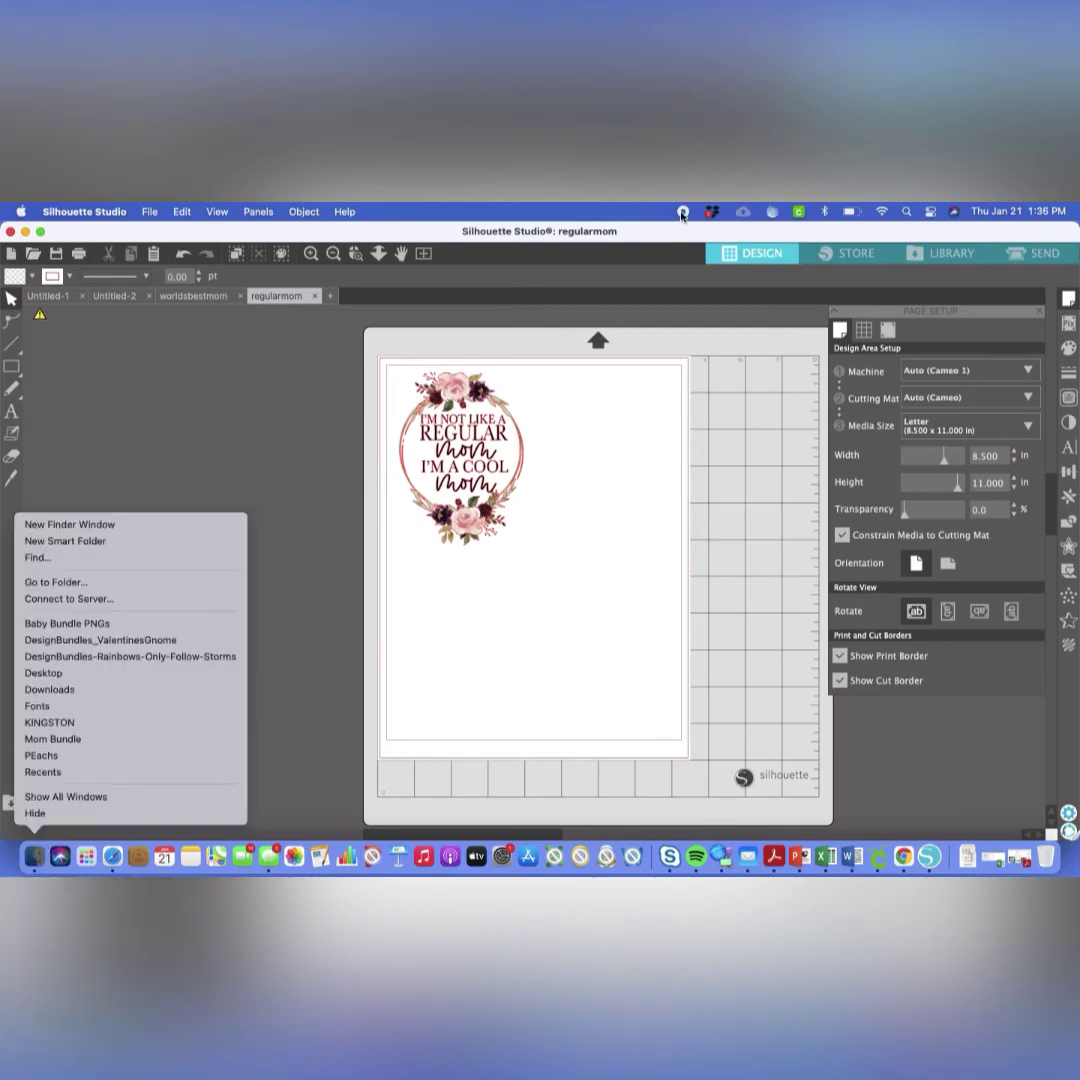
click(672, 243)
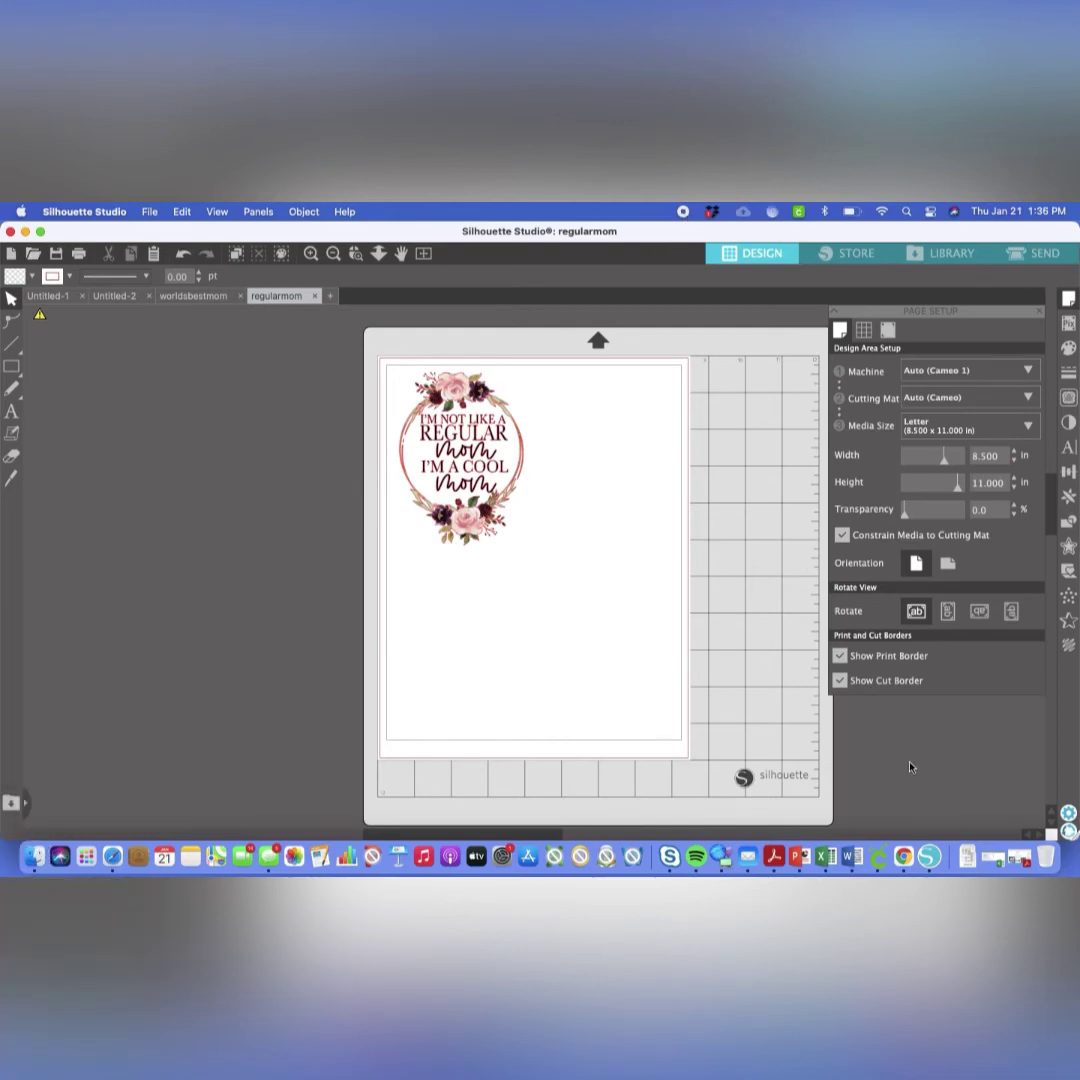
click(35, 858)
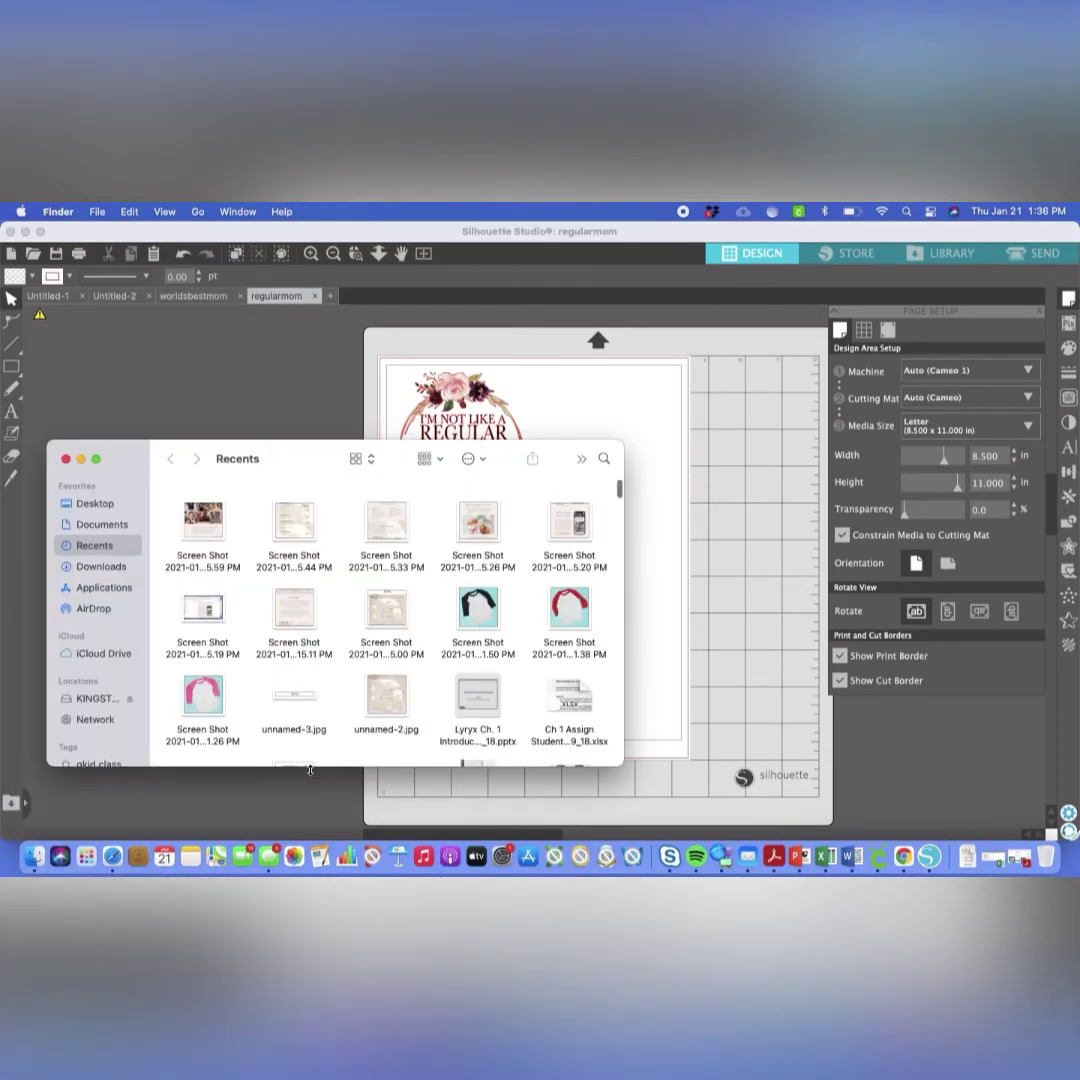
scroll(262, 650, down, 5)
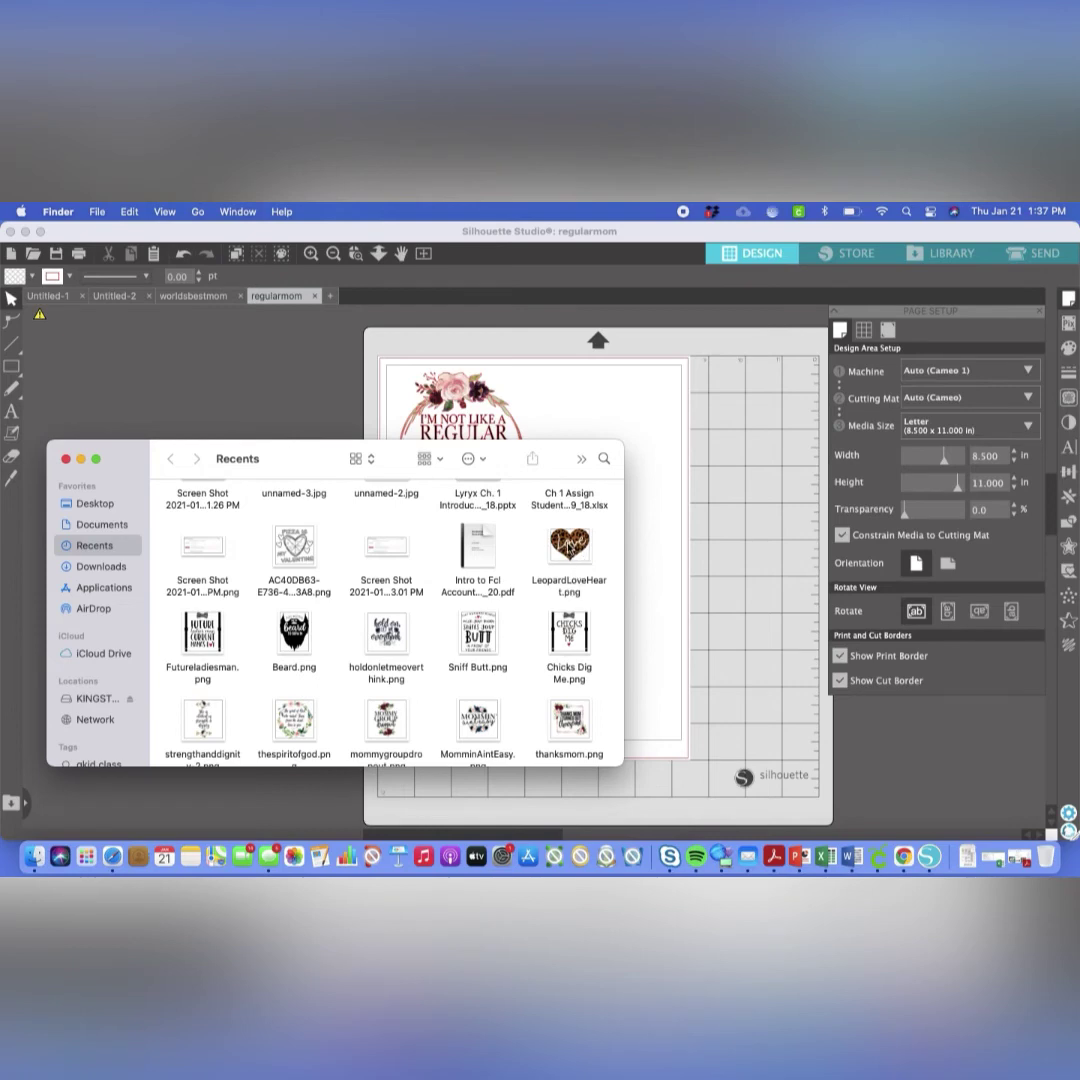
drag(569, 545, 652, 543)
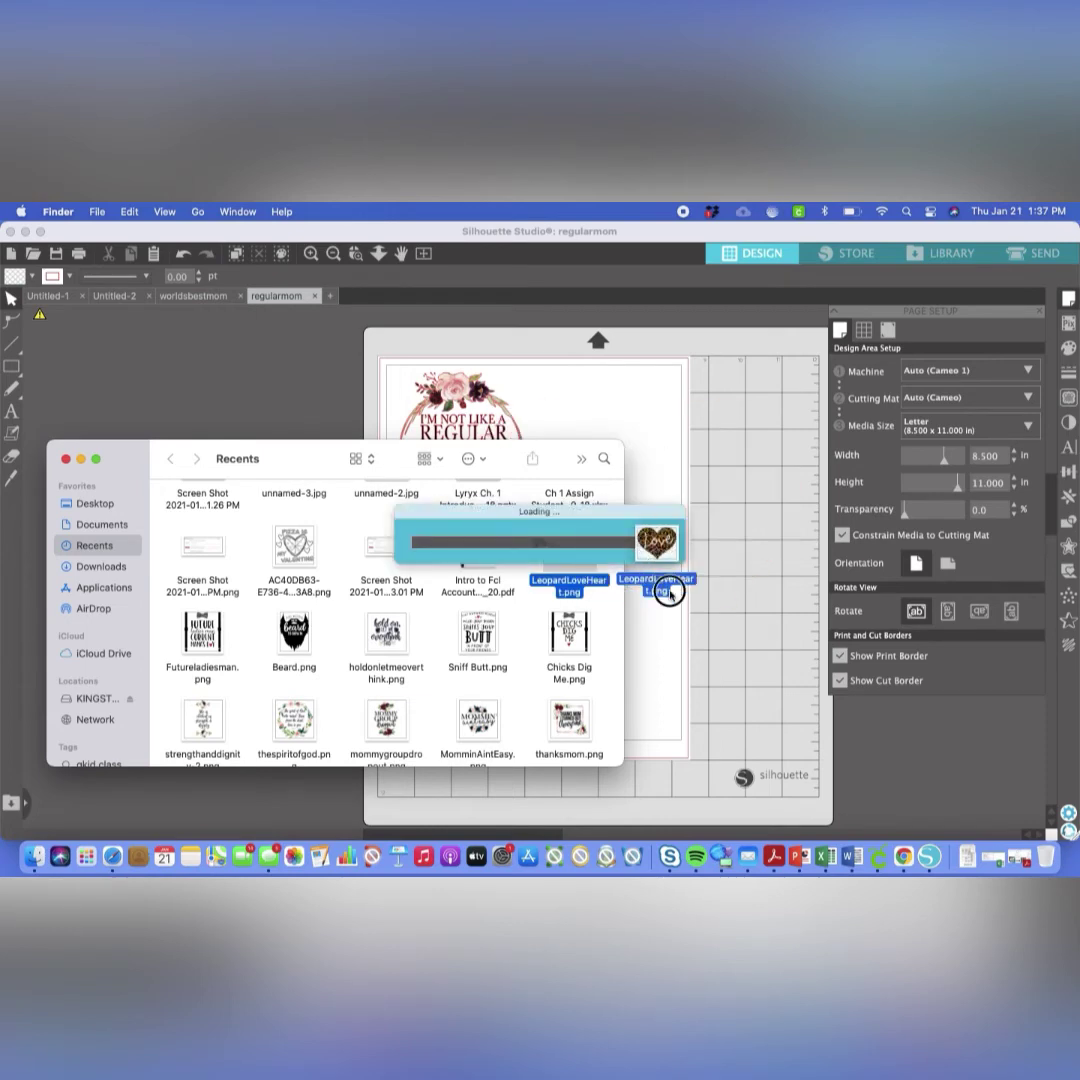
mouse_move(670, 592)
mouse_down()
mouse_move(658, 572)
mouse_move(680, 558)
mouse_move(675, 640)
mouse_move(663, 560)
mouse_move(657, 636)
mouse_move(655, 617)
mouse_up()
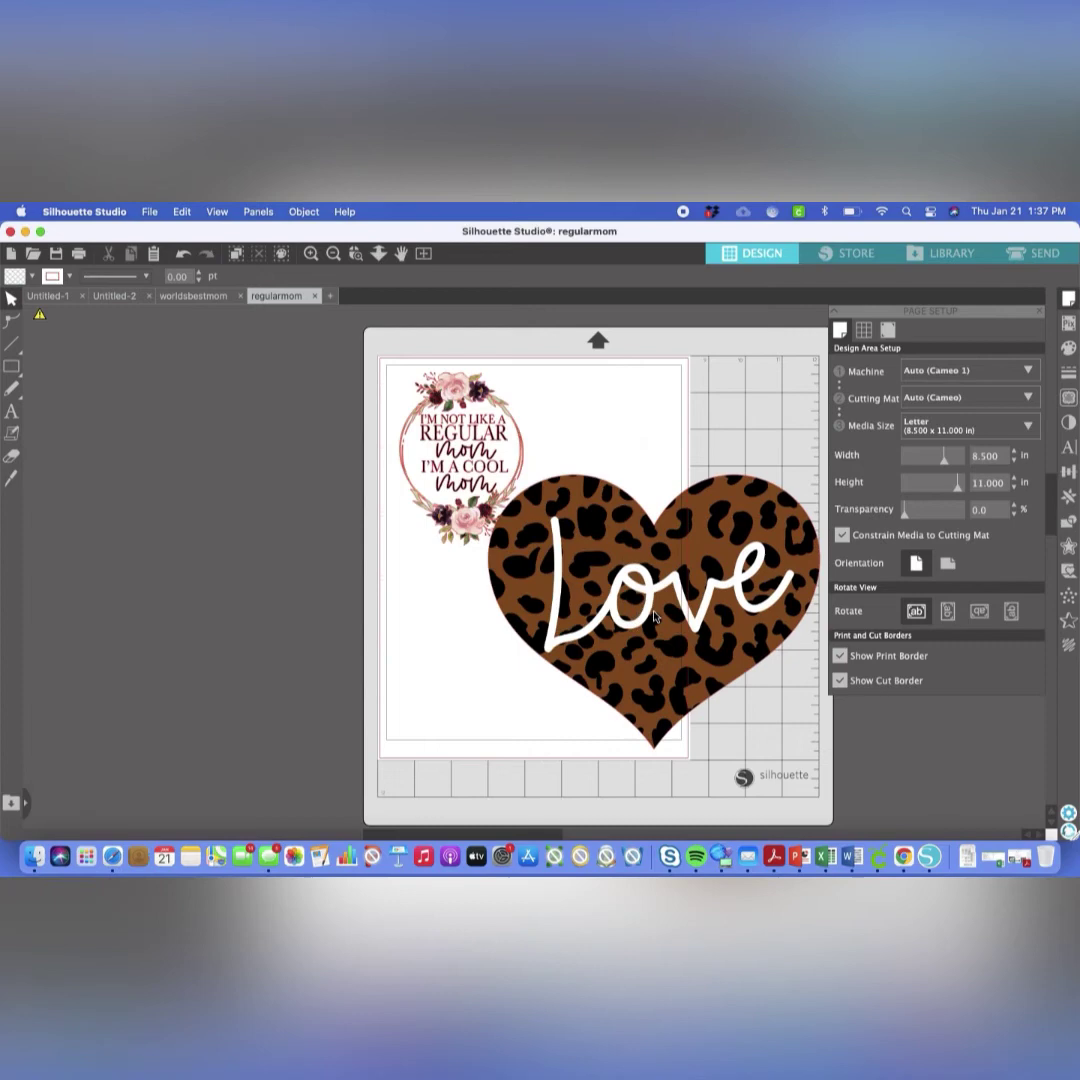
- Shrink the leopard Love heart and place it at the page's bottom-left
click(655, 617)
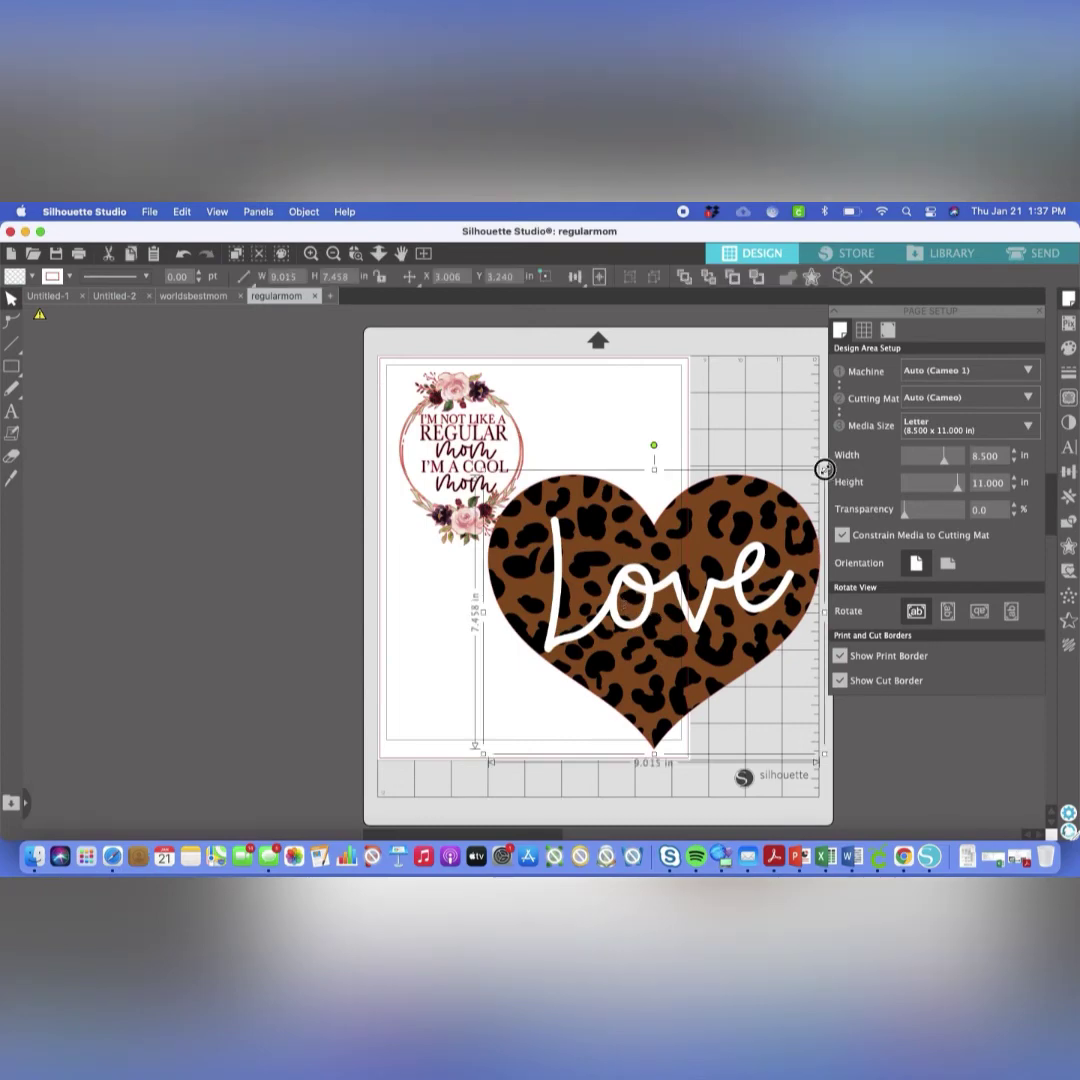
drag(824, 469, 646, 618)
drag(570, 660, 473, 638)
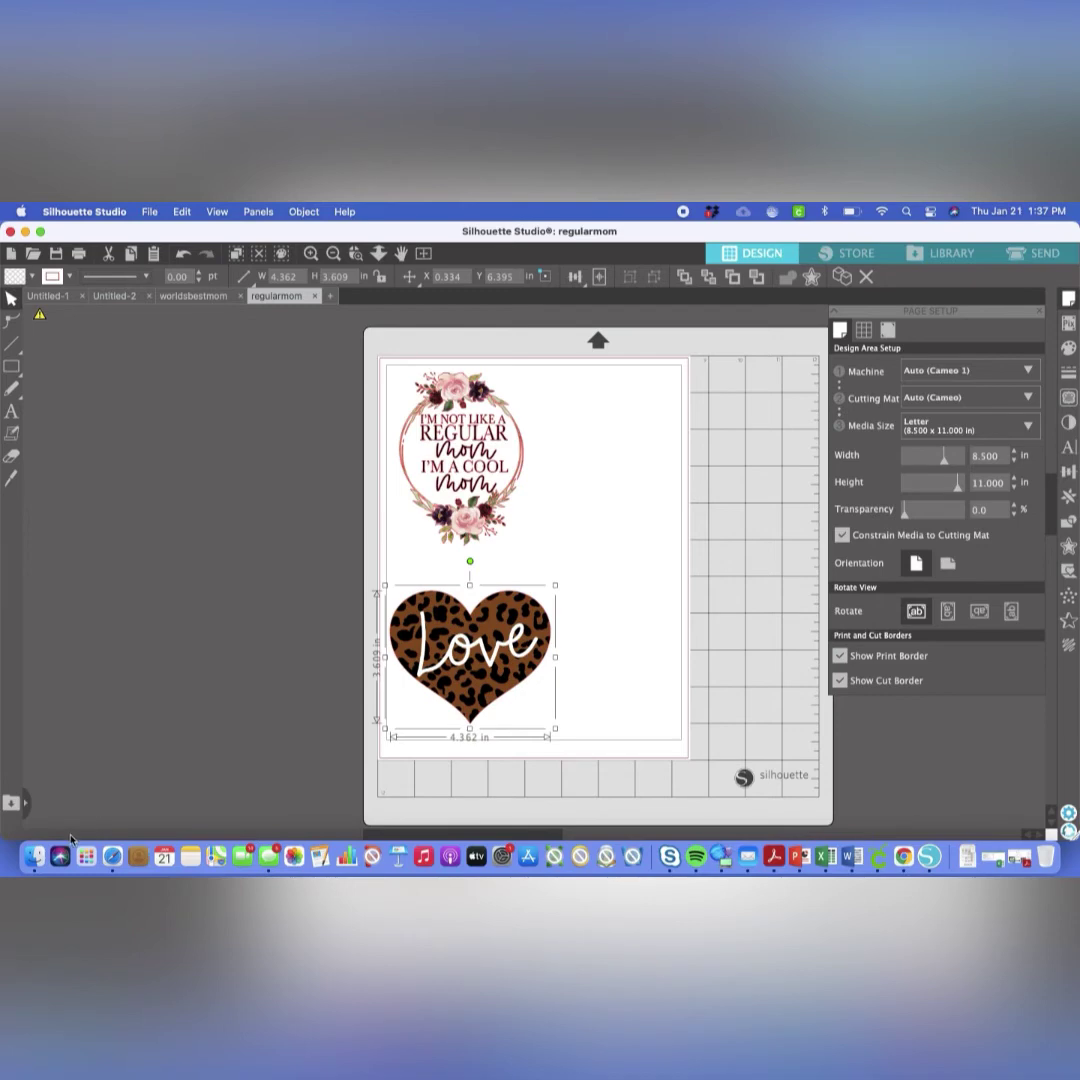
- Drag Beard.png onto the page, move it top right, and enlarge it to 2.852 x 3.830 in
click(34, 857)
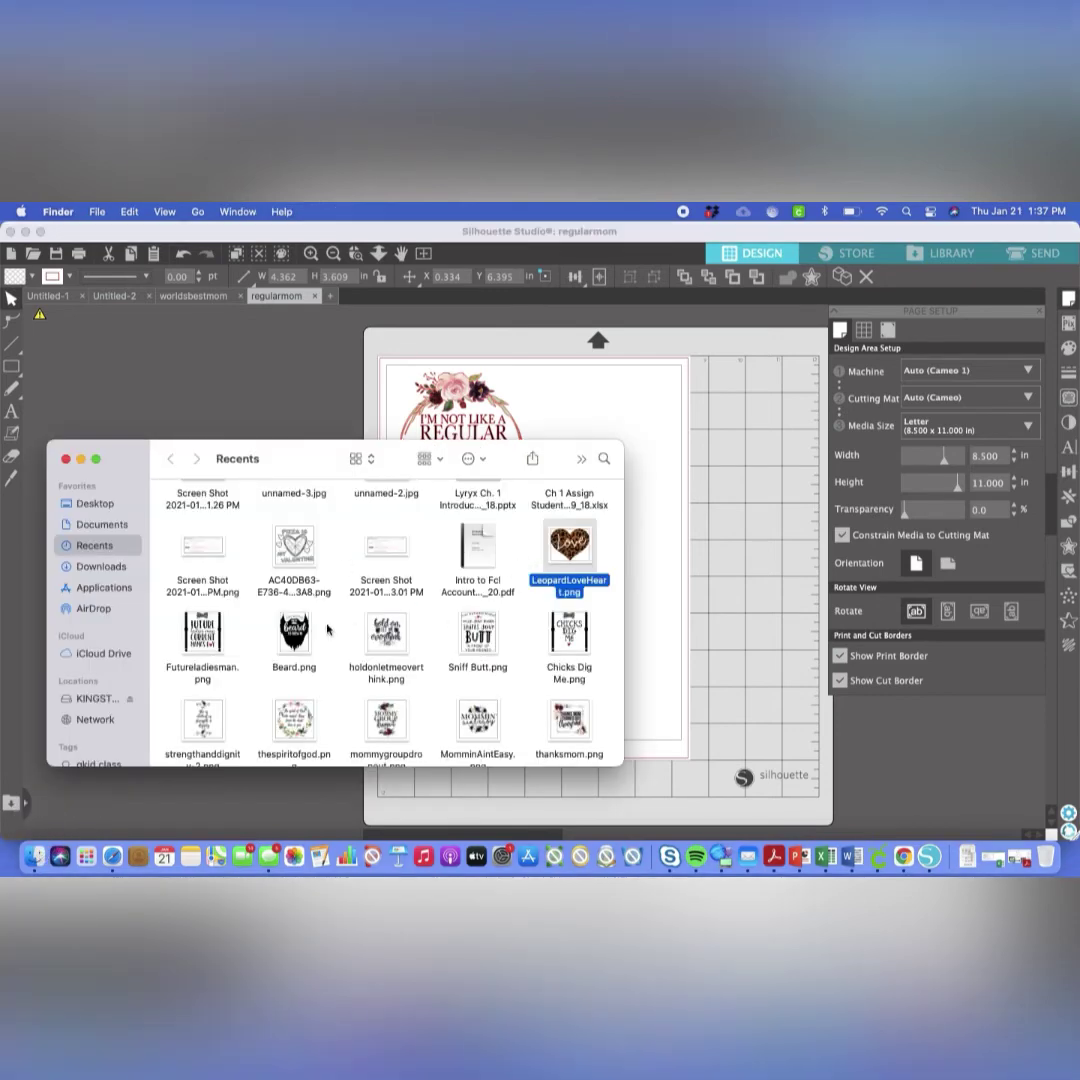
drag(294, 632, 660, 570)
click(660, 570)
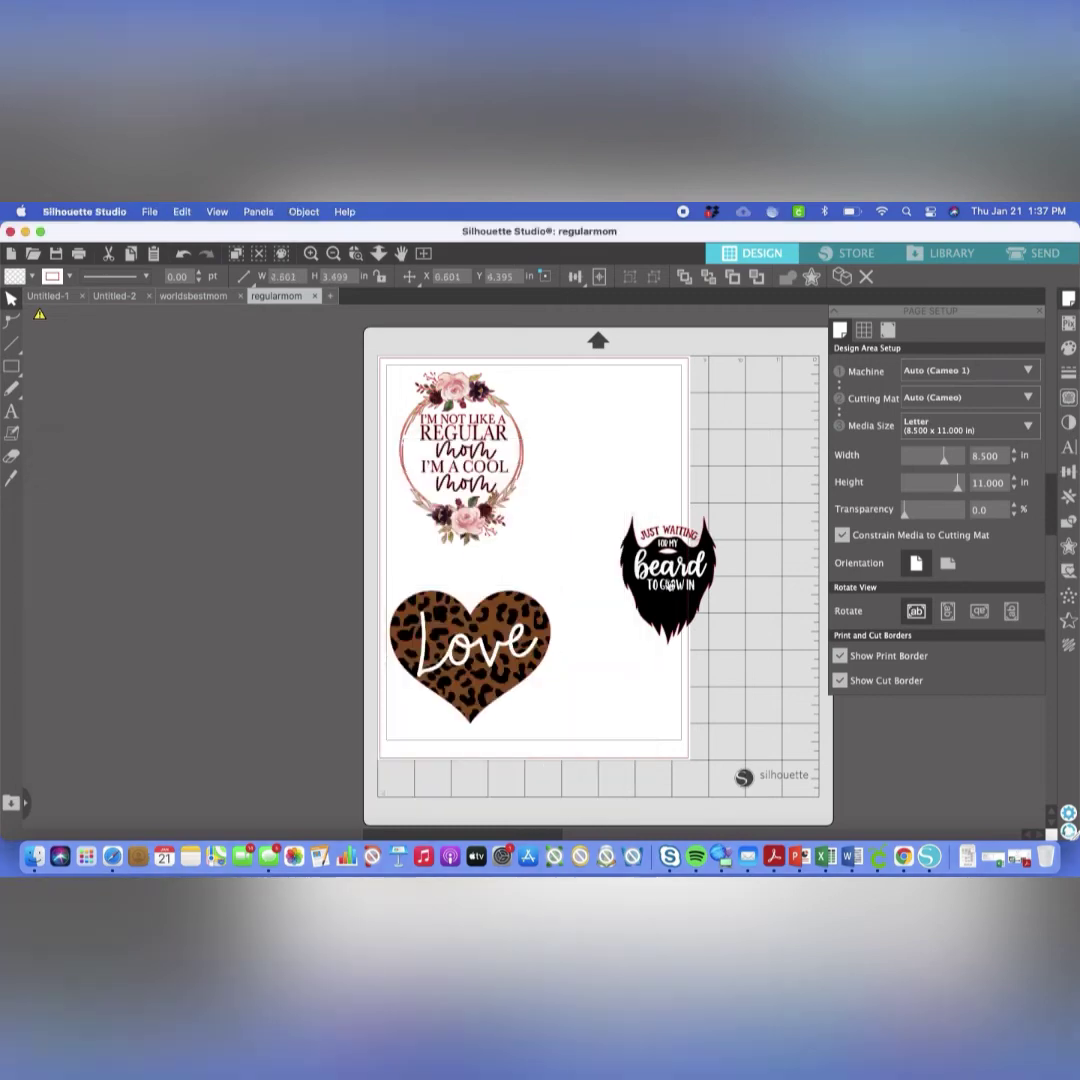
drag(600, 495, 570, 425)
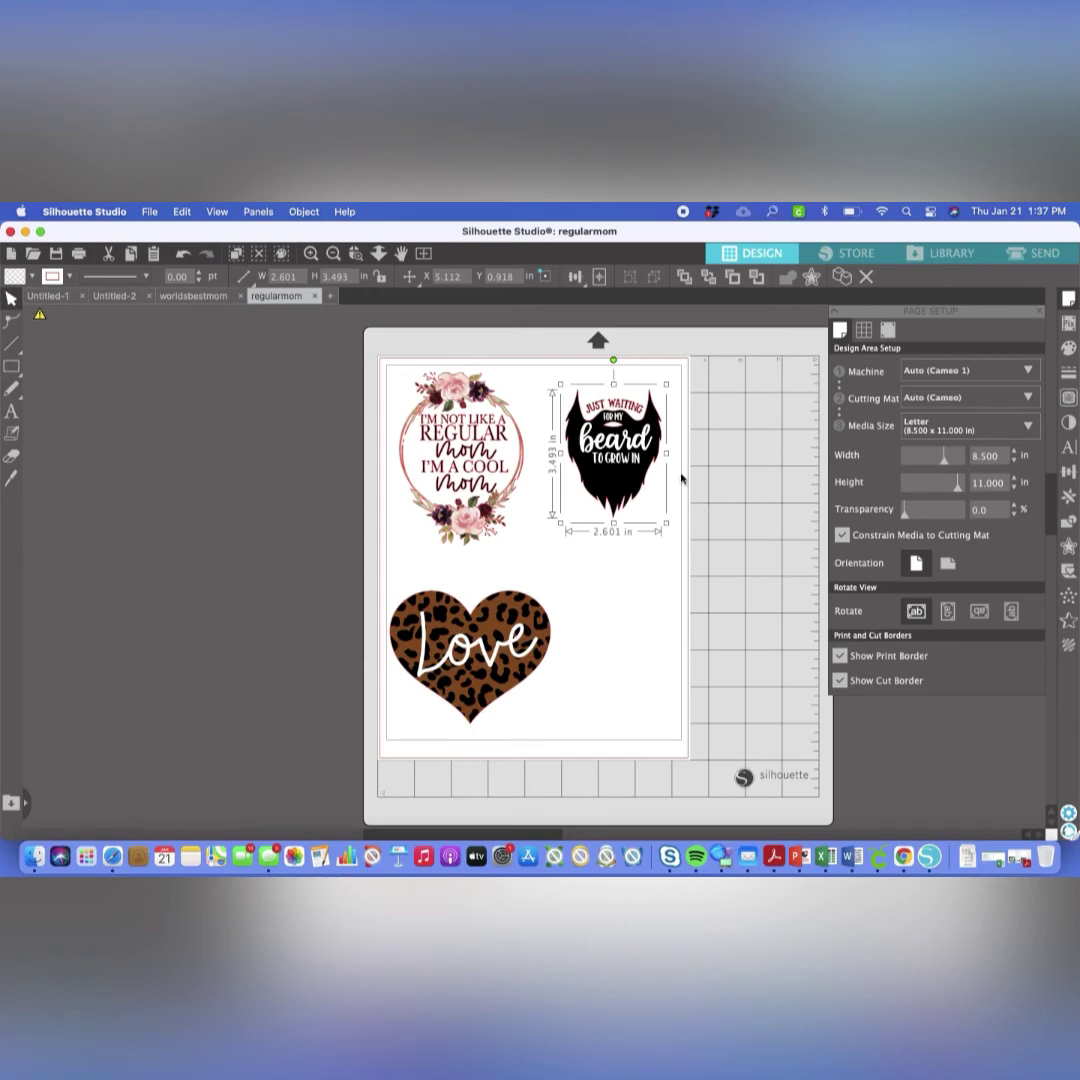
click(664, 524)
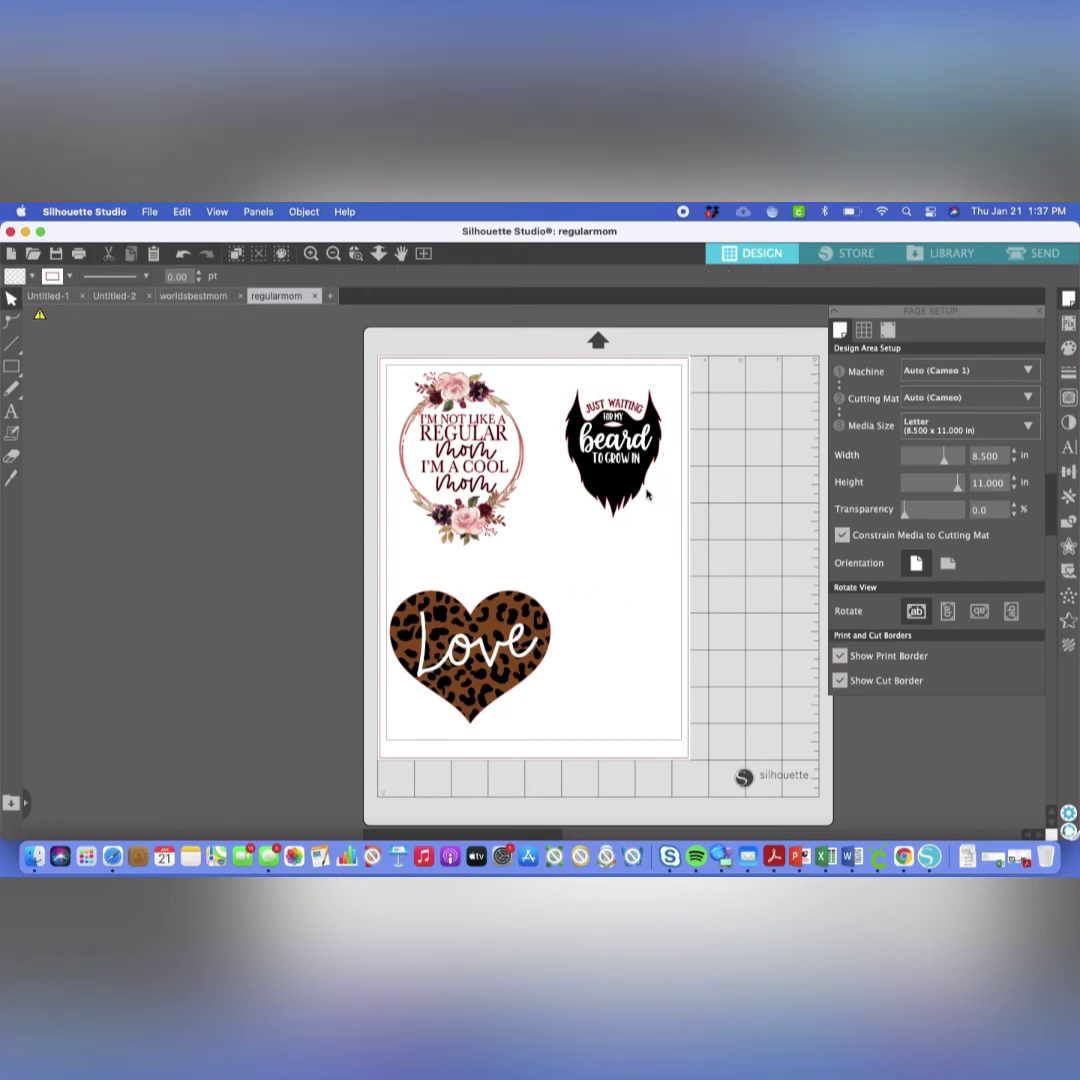
drag(667, 522, 673, 542)
drag(640, 462, 636, 455)
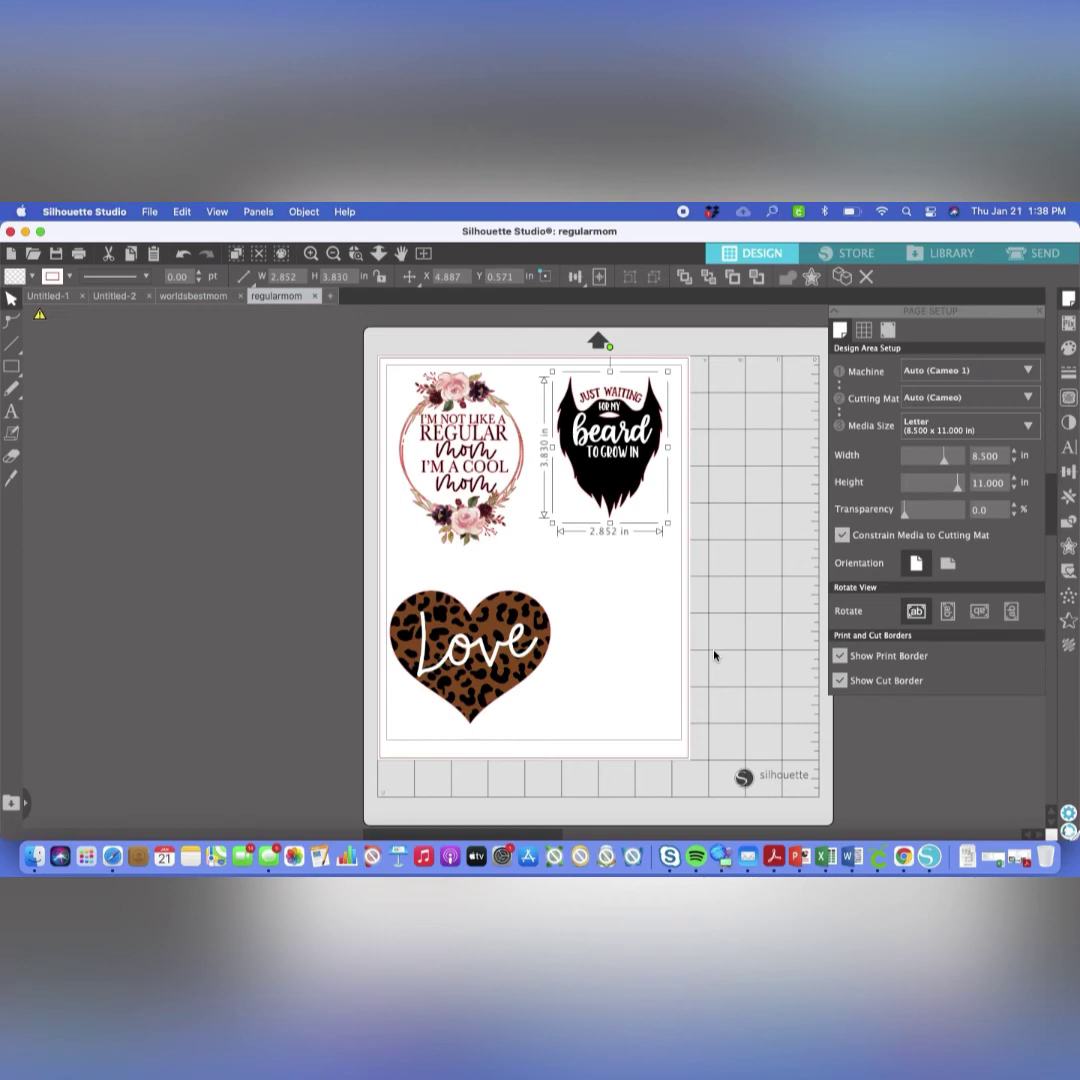
click(407, 405)
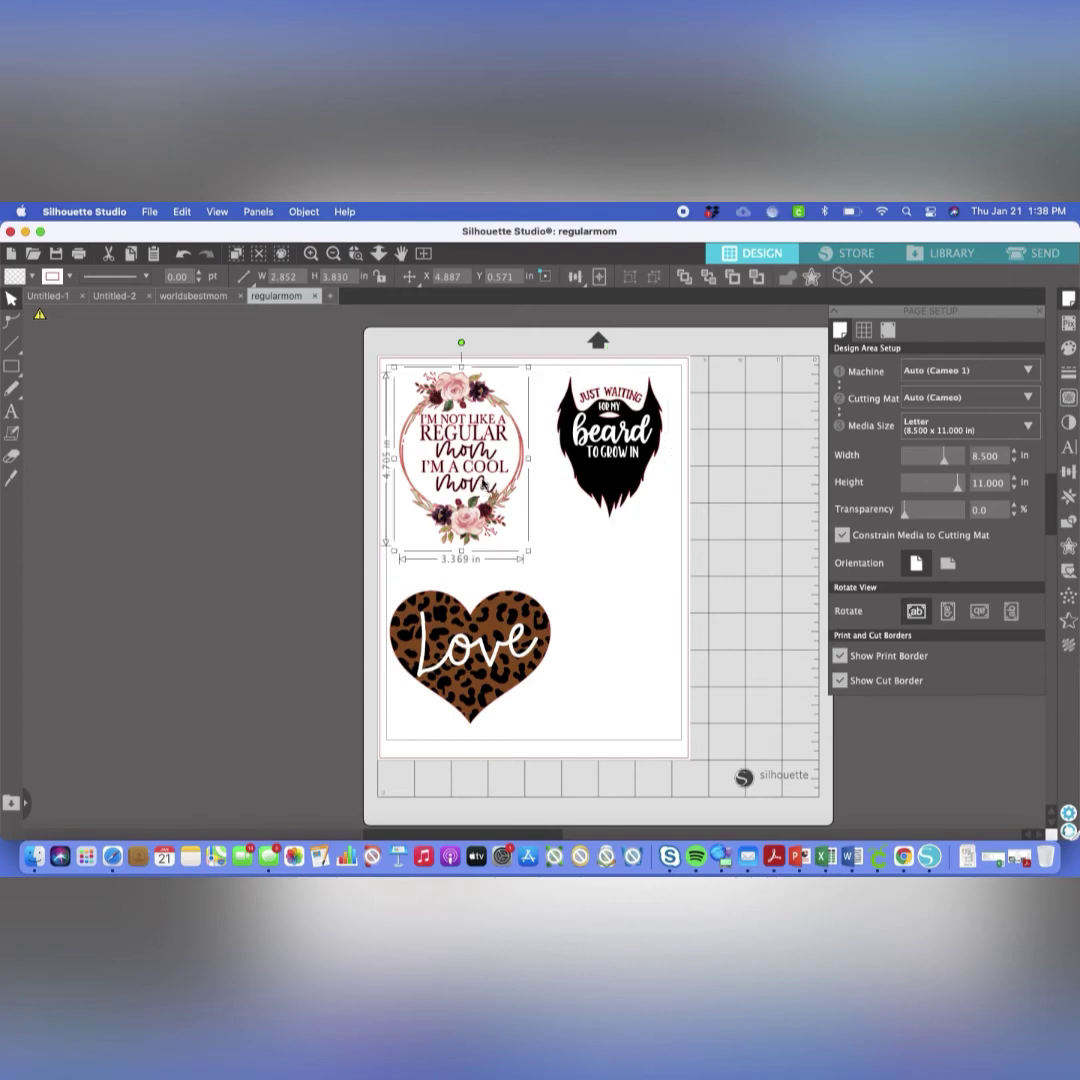
key(super+a)
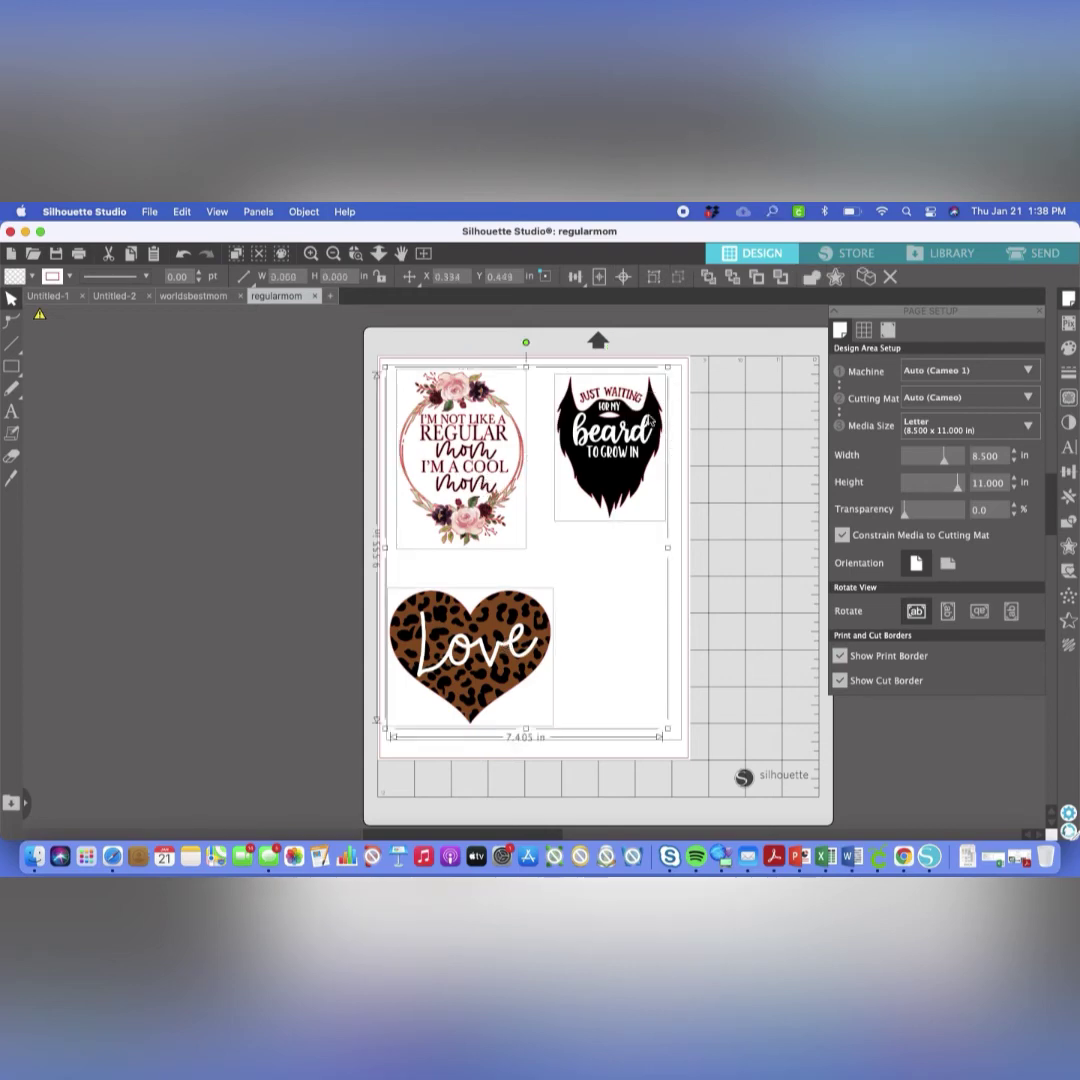
click(304, 211)
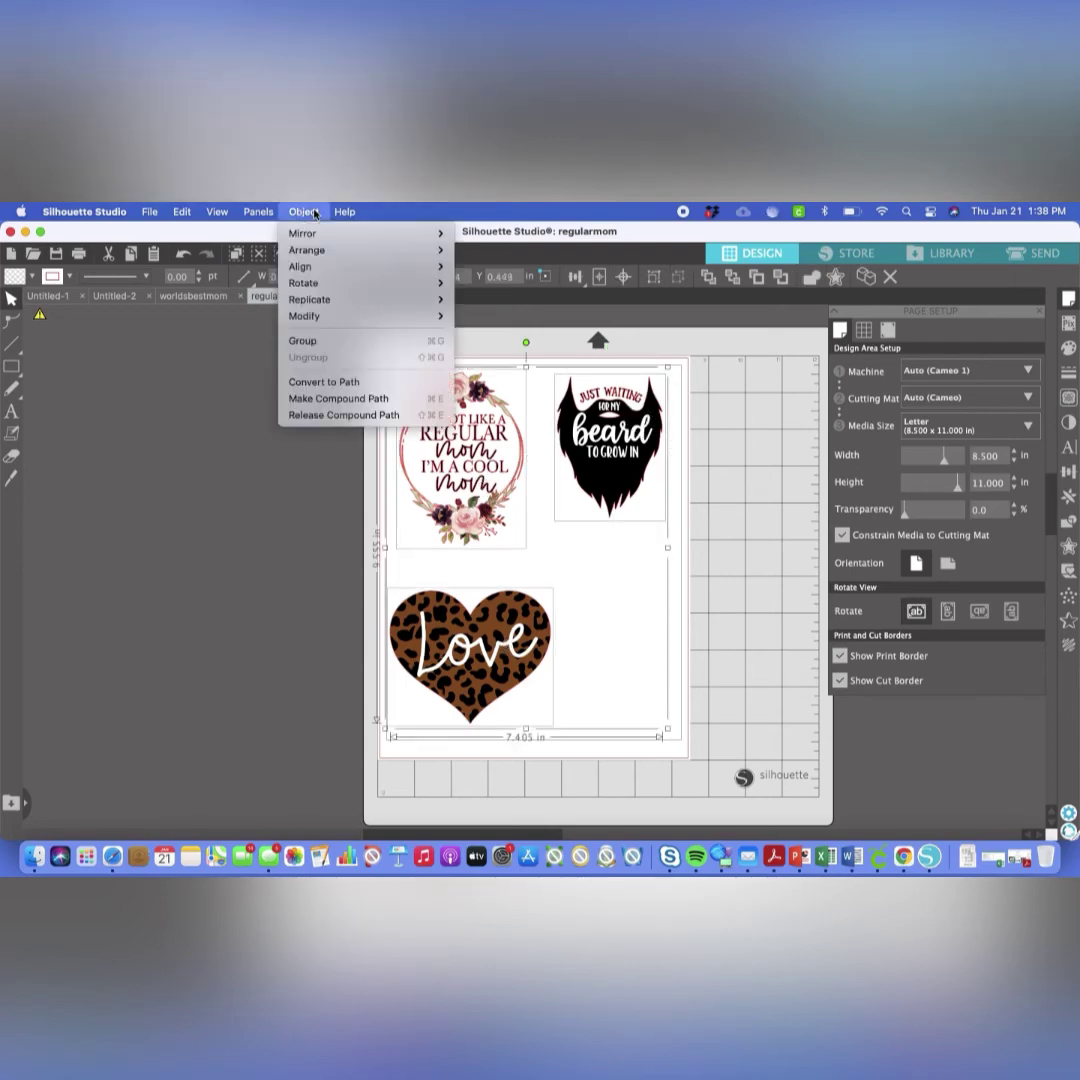
mouse_move(320, 234)
click(487, 233)
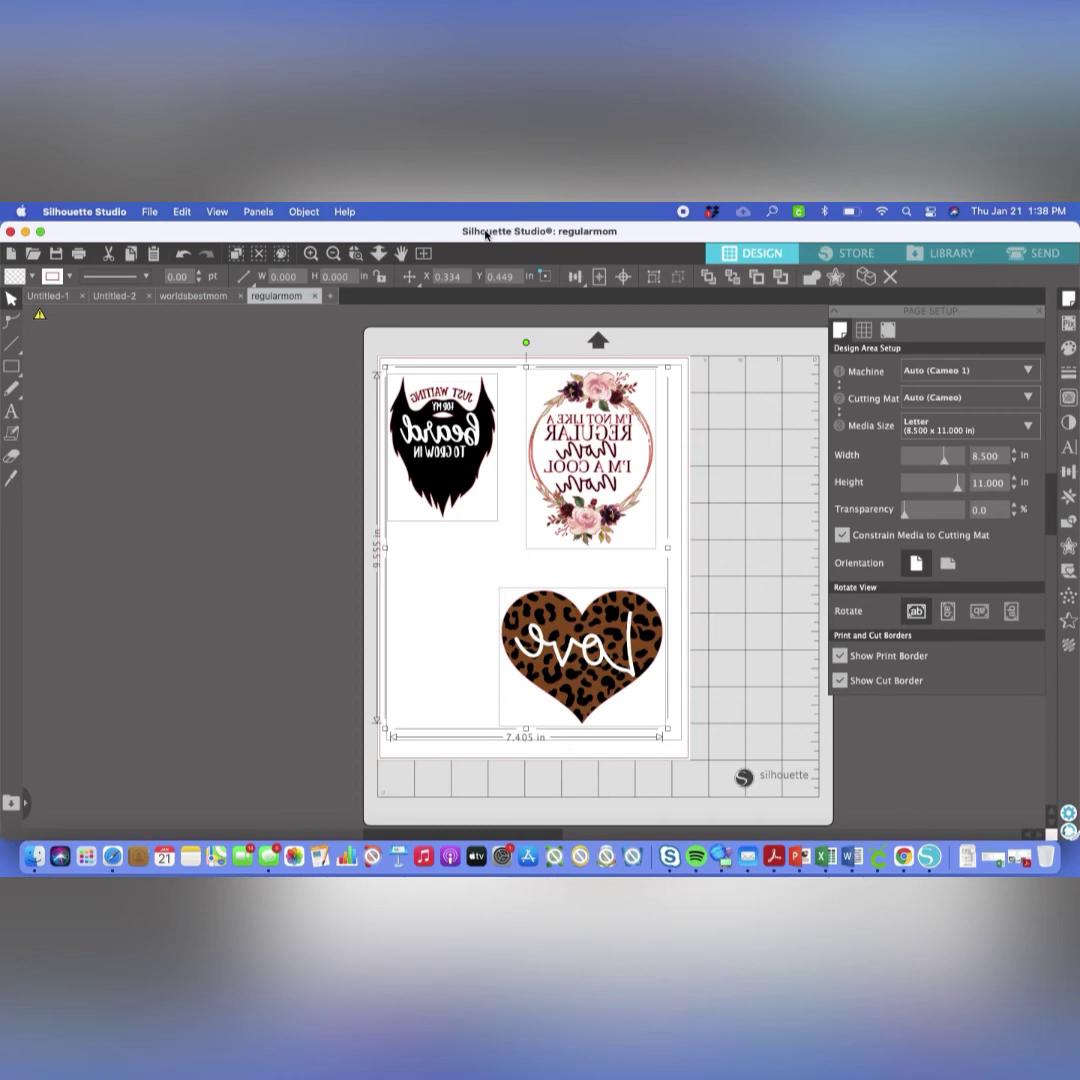
click(304, 211)
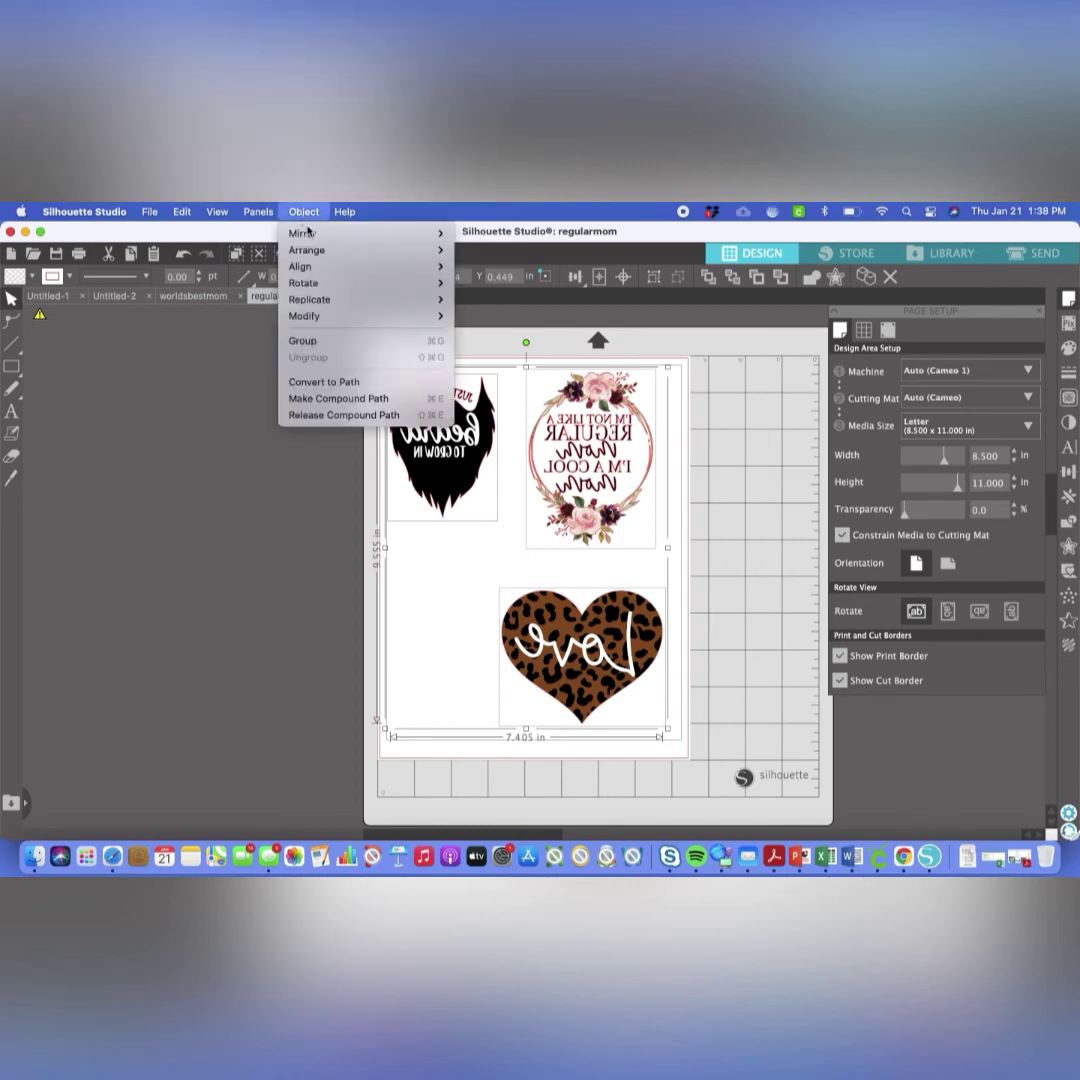
mouse_move(319, 234)
click(480, 233)
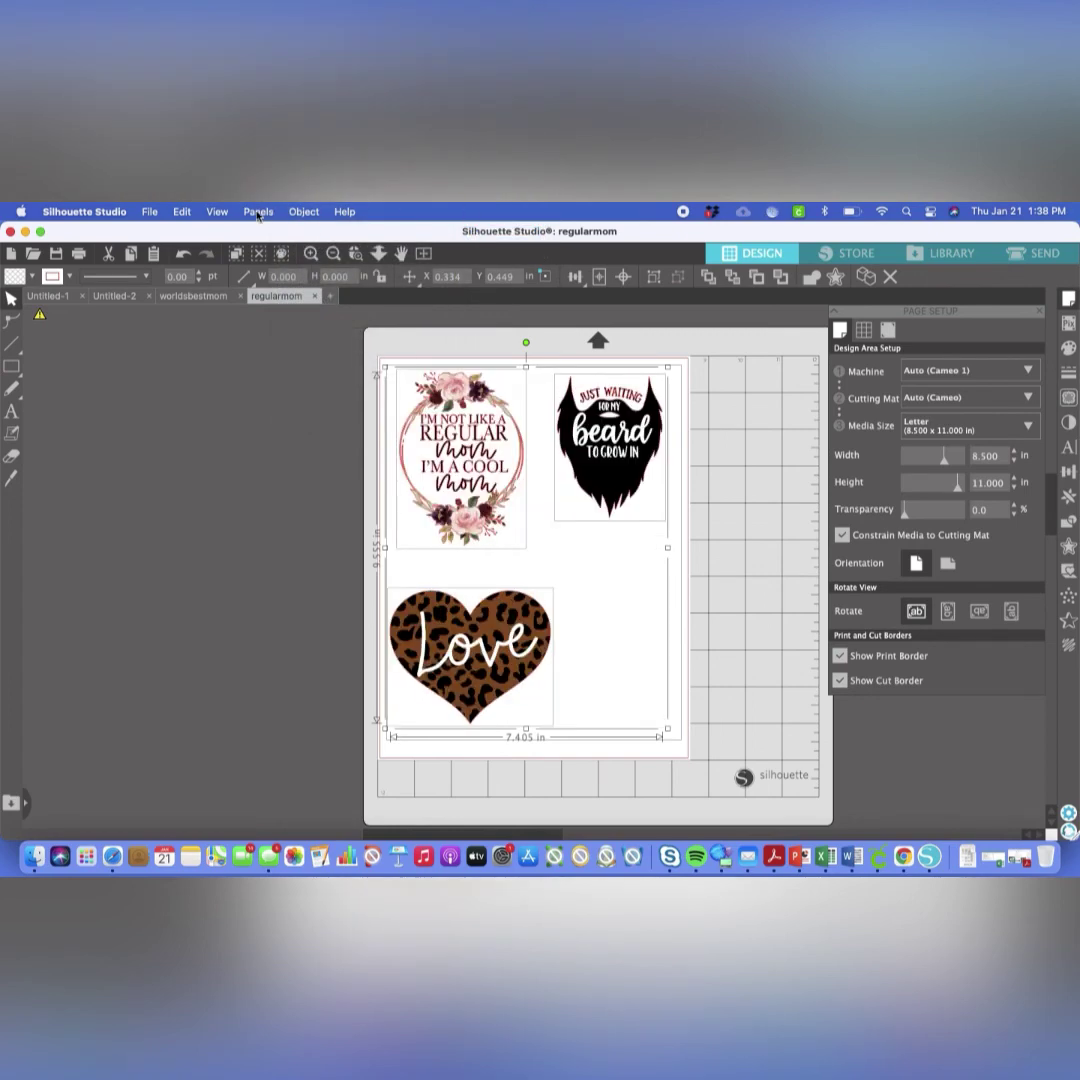
click(149, 211)
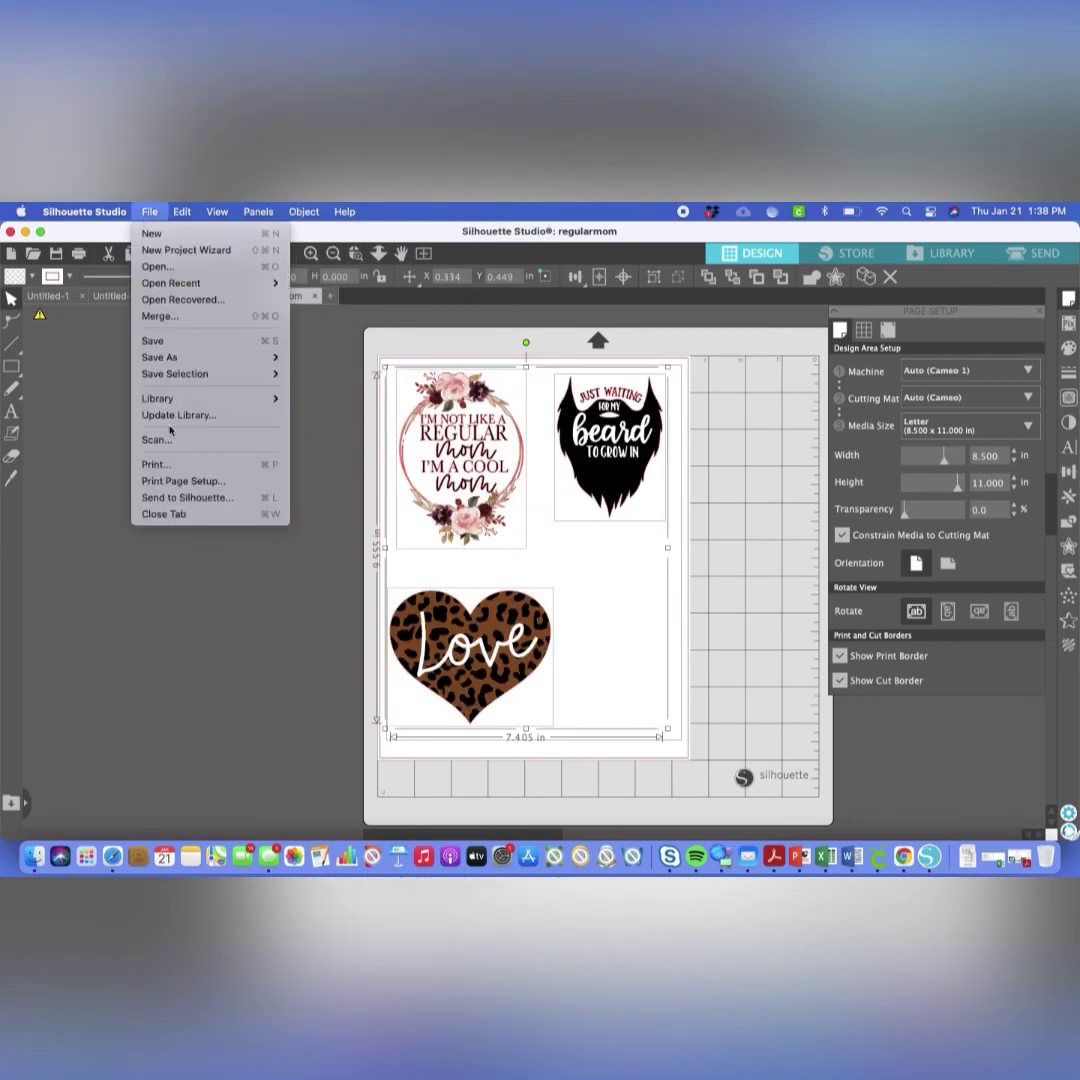
- Open the print preview and confirm EPSON ET-2720 page setup: US Letter, 100% scale
click(173, 466)
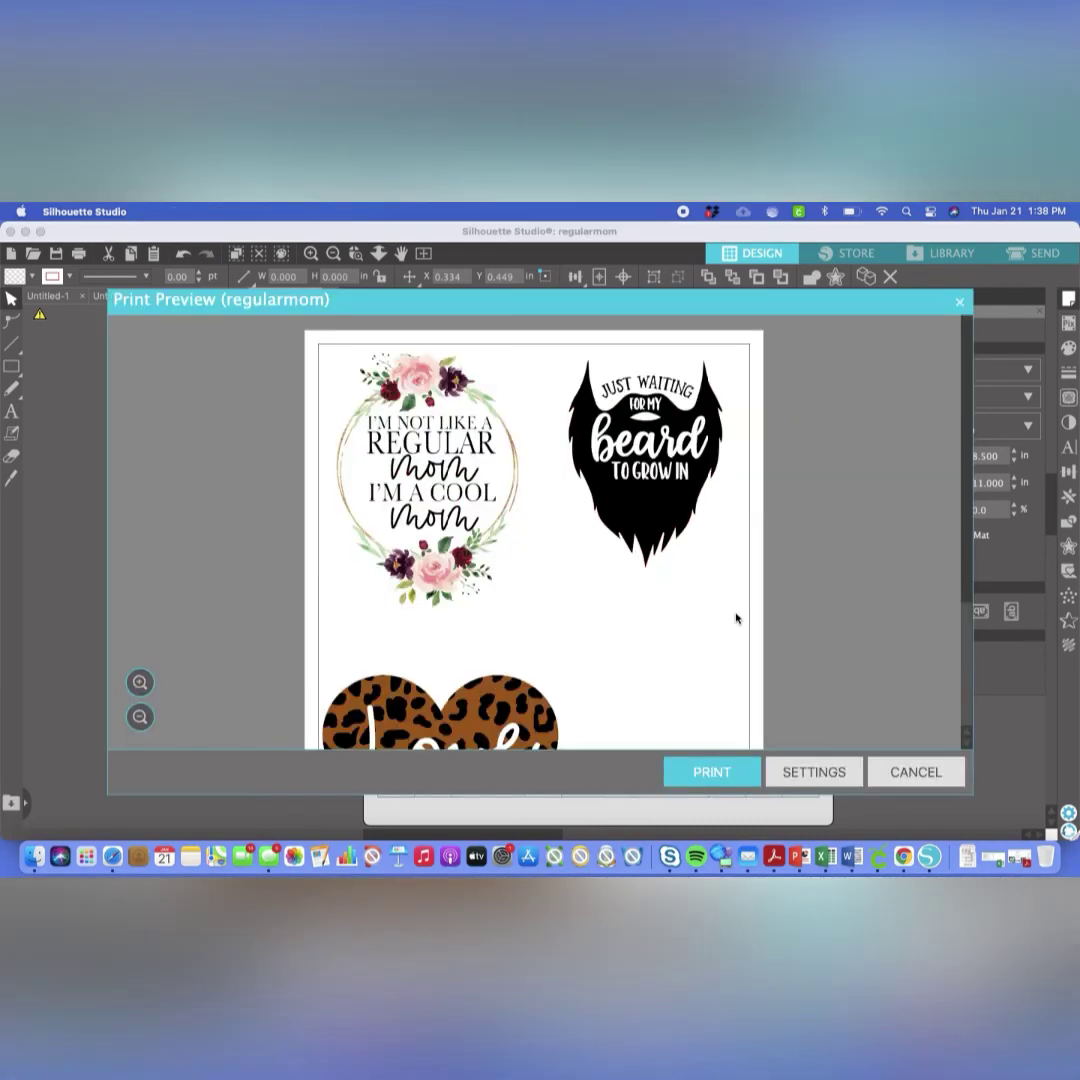
click(786, 776)
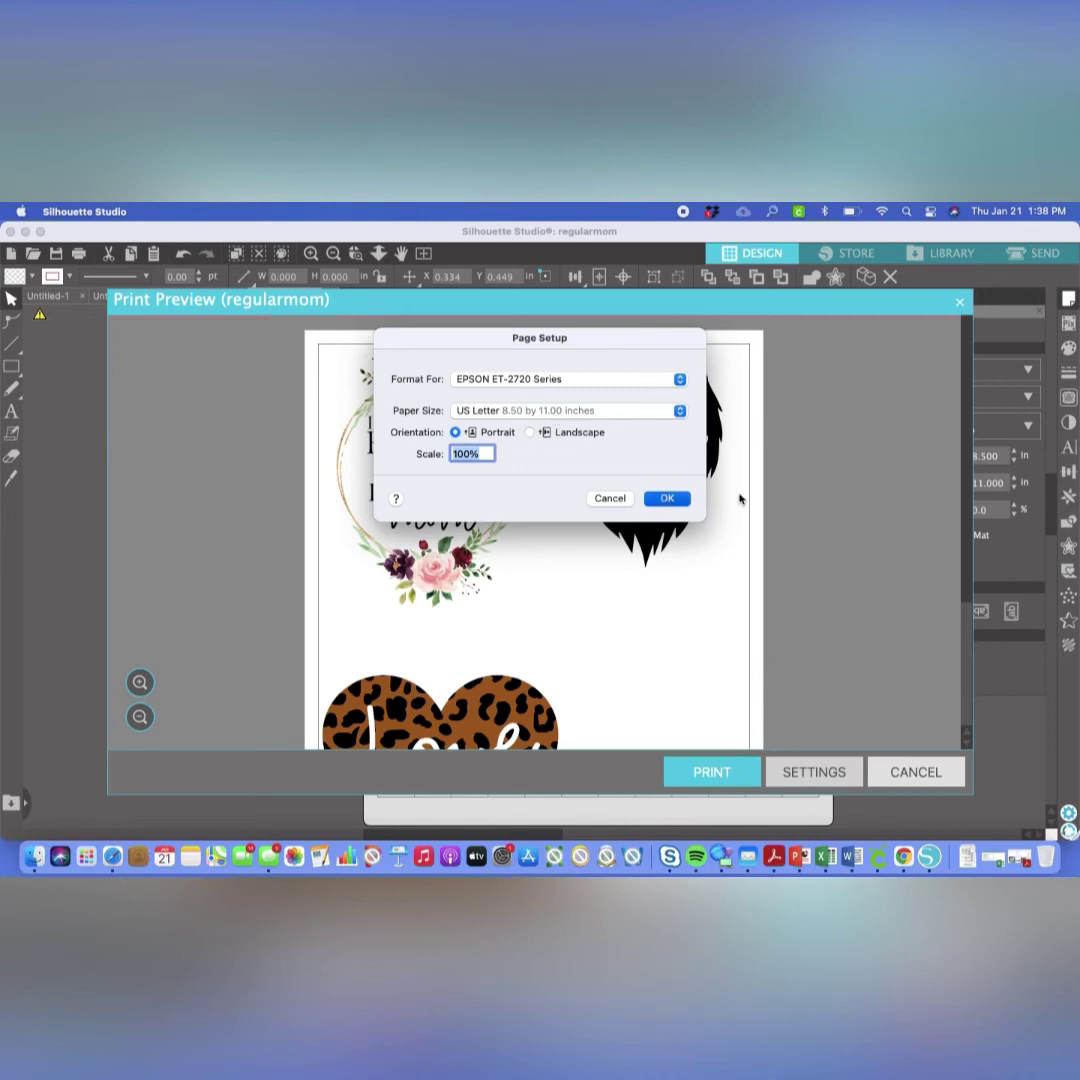
click(678, 497)
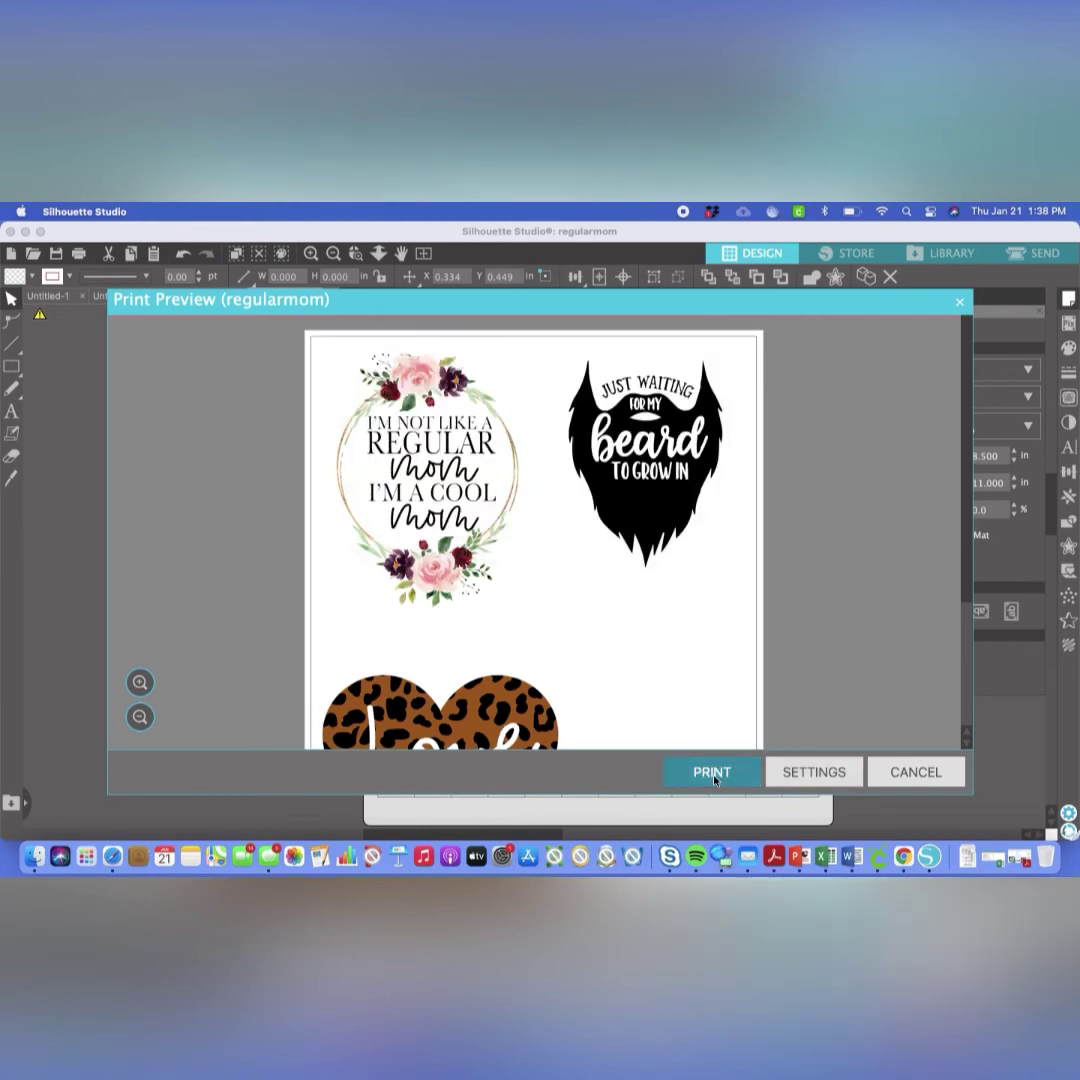
- Show the EPSON Print Settings panel with Presentation Paper Matte, Quality and Mirror Image on
click(713, 776)
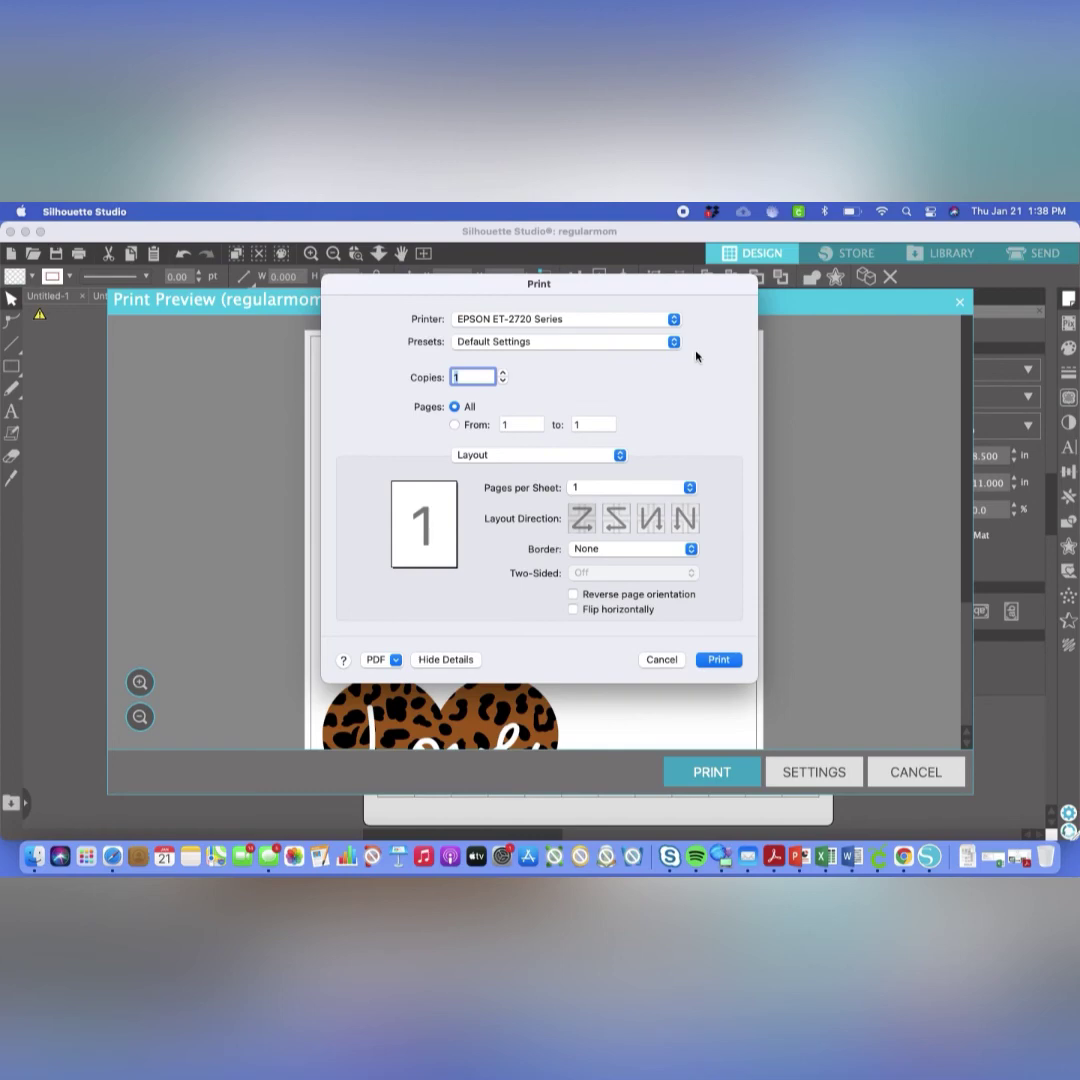
click(619, 456)
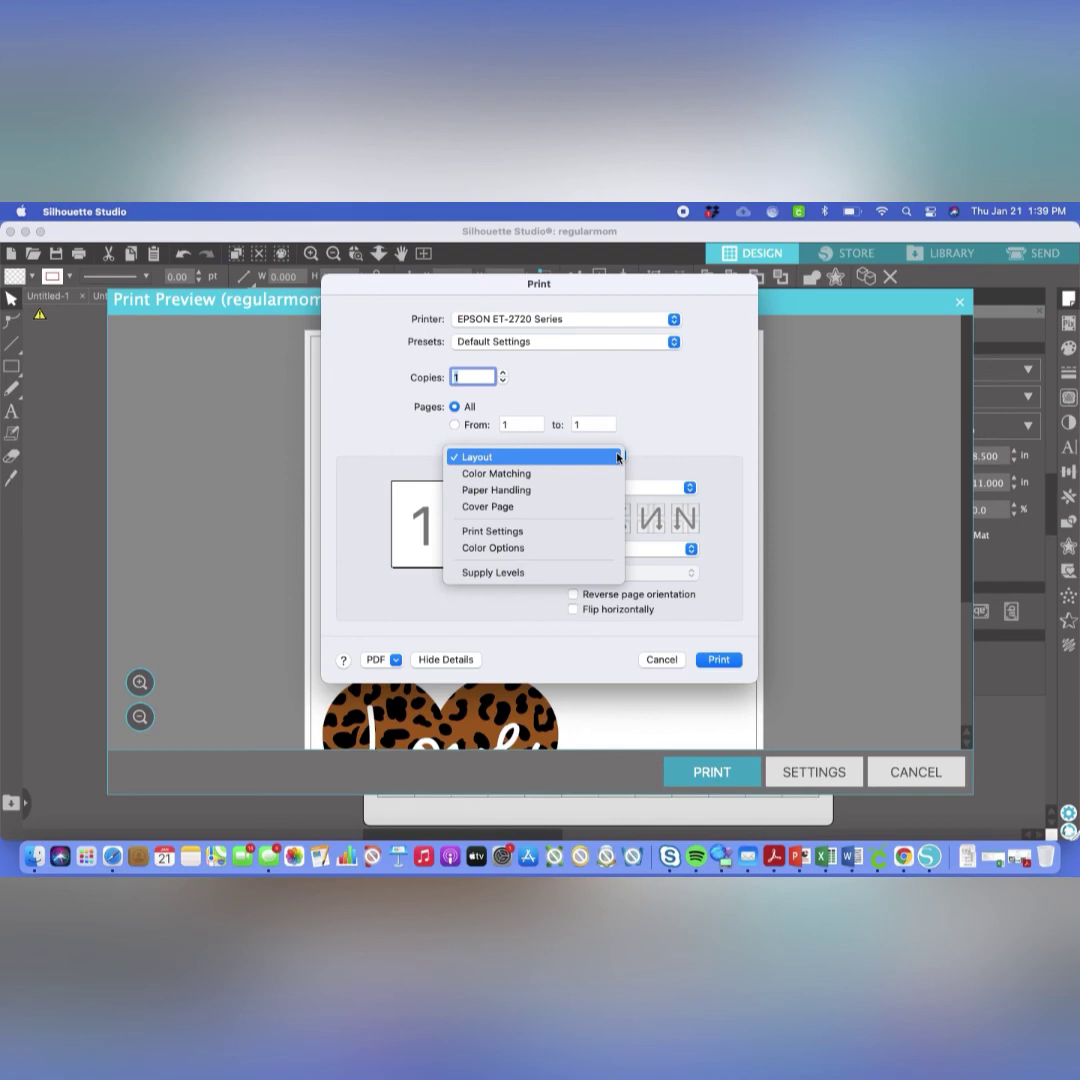
click(546, 538)
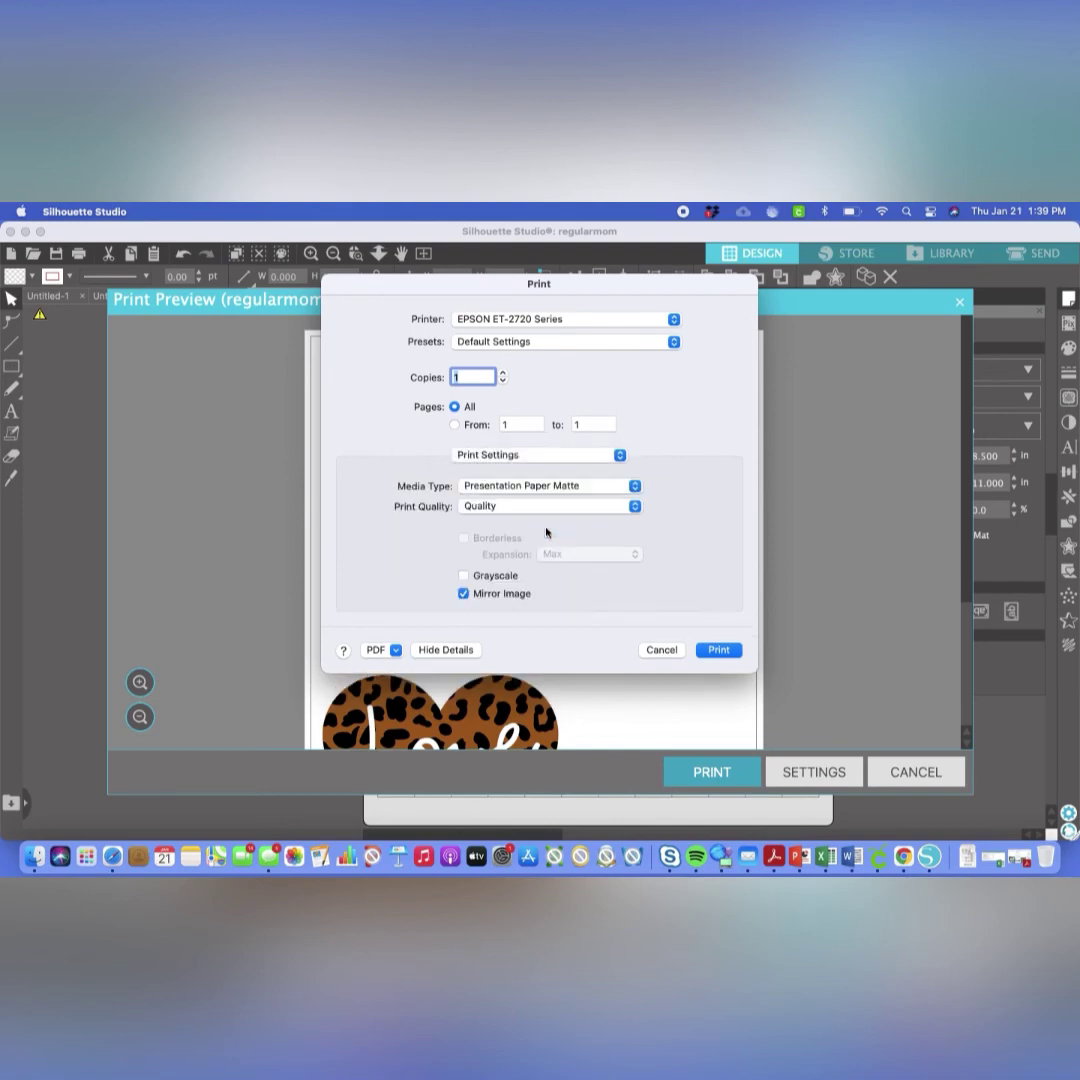